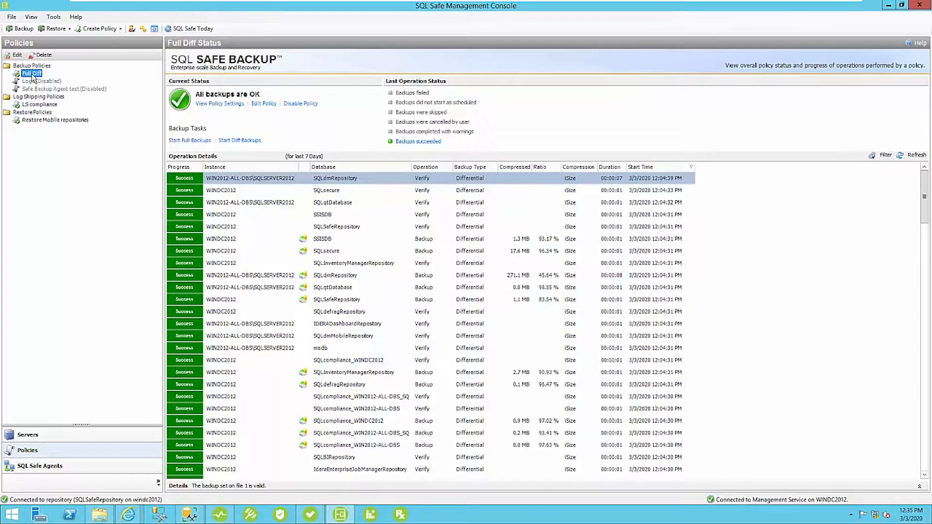
- Open the Full Diff backup policy, keep SQL Safe as its format, and continue to Membership
double_click(33, 73)
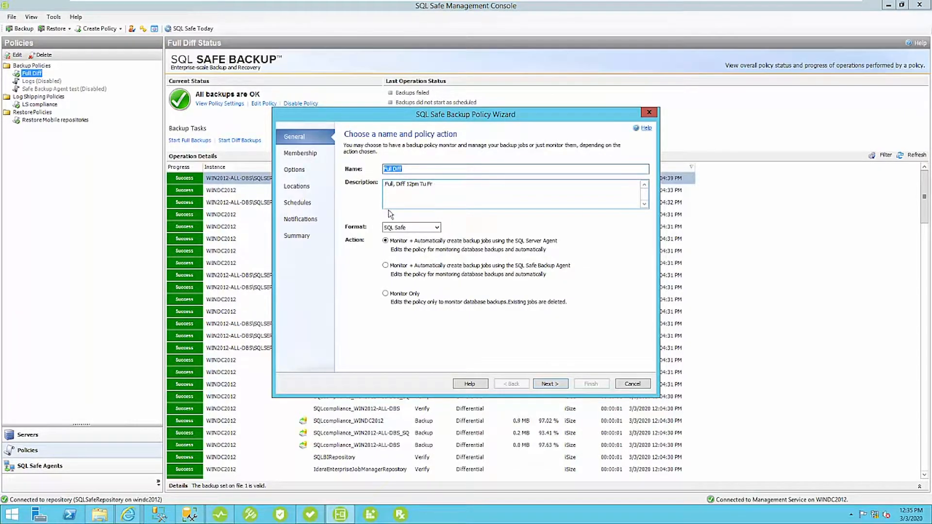
left_click(427, 228)
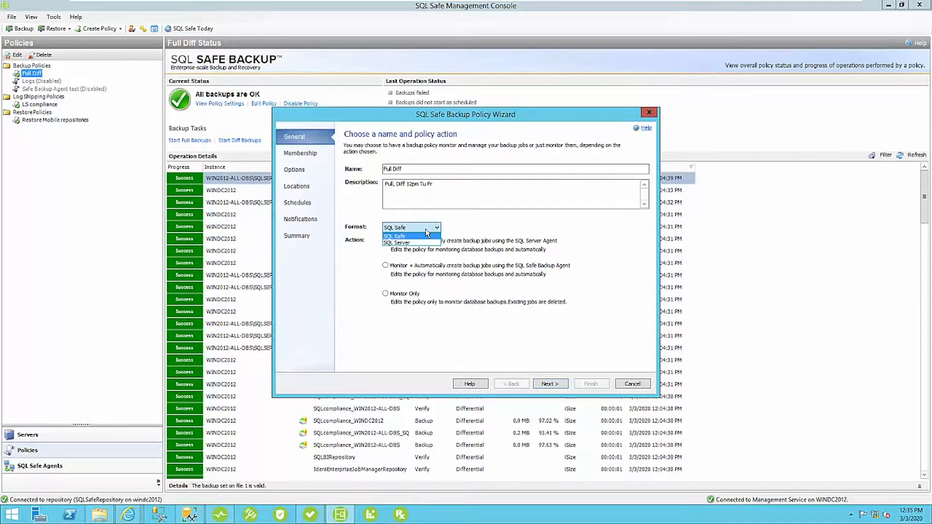
left_click(409, 235)
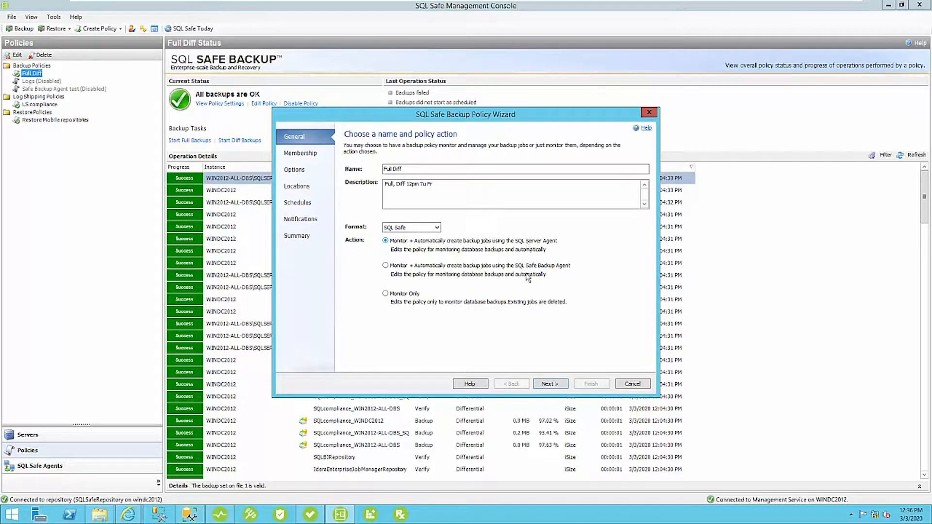
left_click(550, 384)
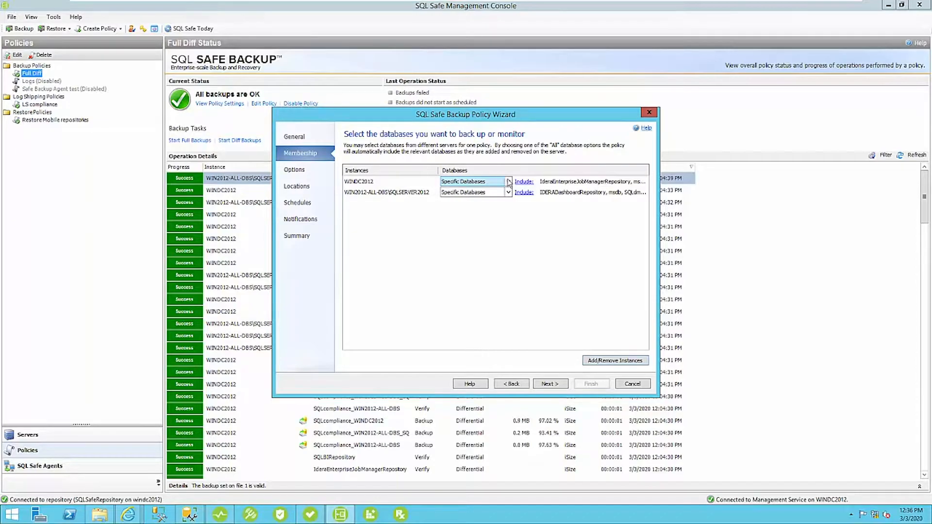
- Browse WINDC2012's excluded and included database lists (GIM, ReportServer, SQLSafeRepository) and close unchanged
left_click(523, 181)
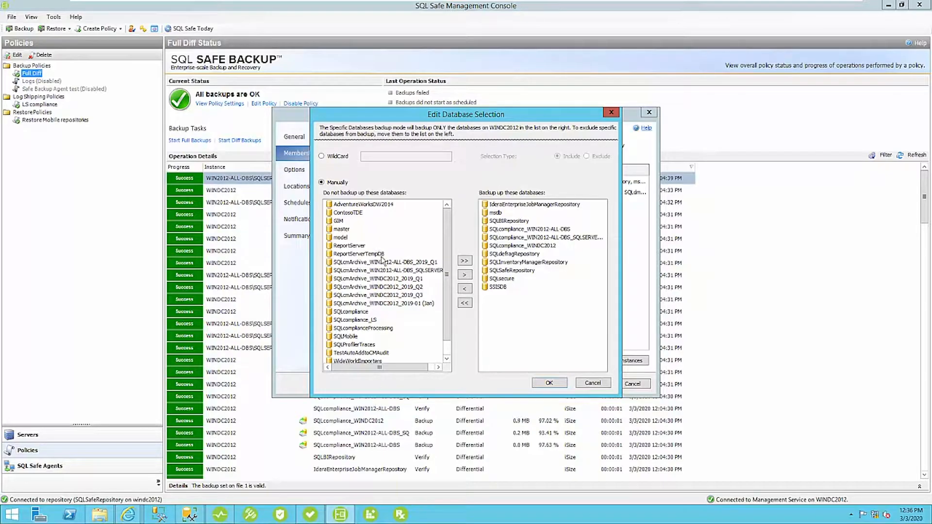
left_click(339, 220)
left_click(348, 245, "ctrl")
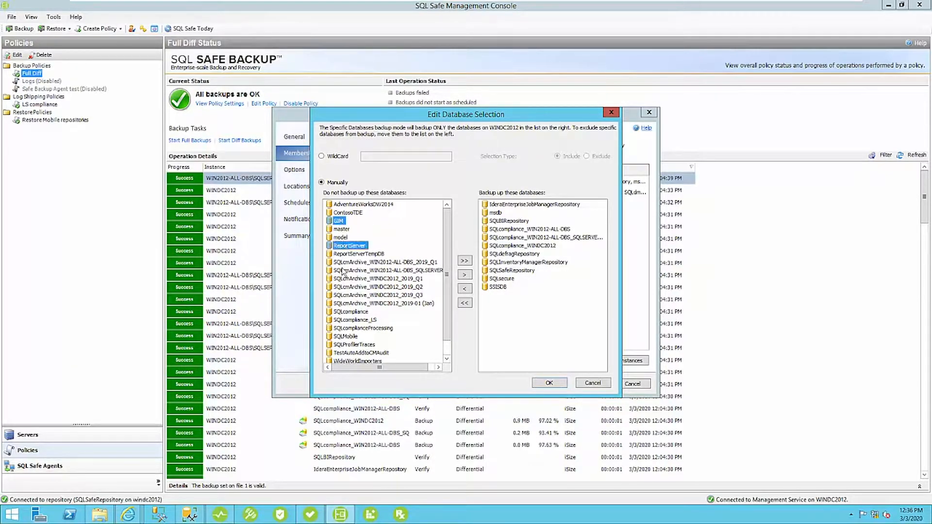
left_click(343, 295, "shift")
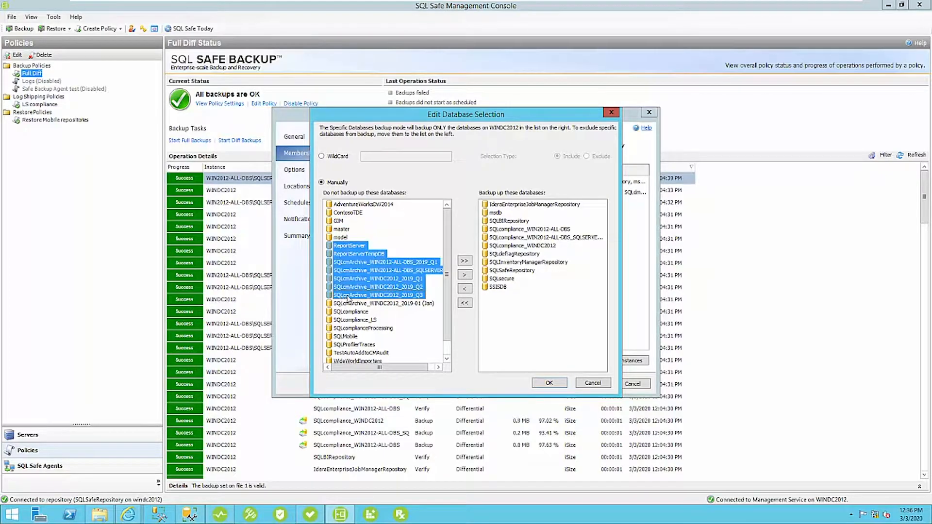
left_click(511, 270)
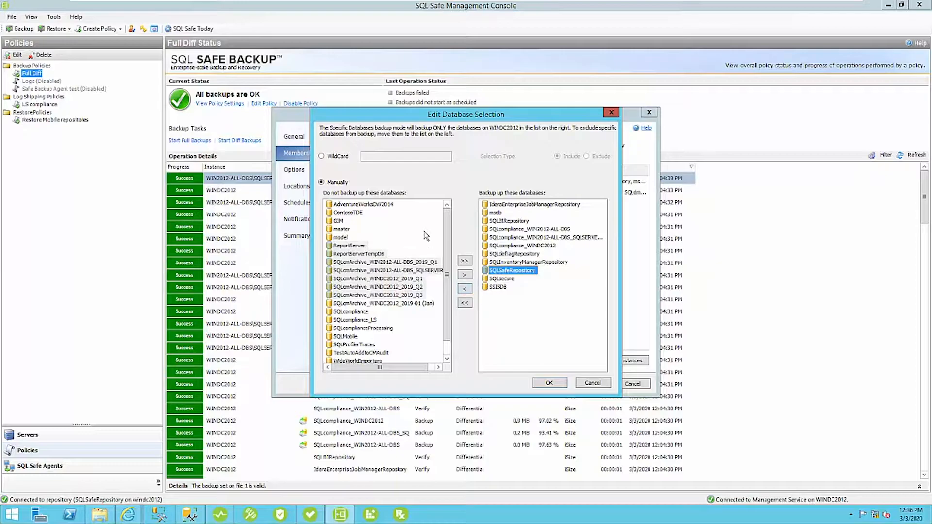
mouse_move(338, 157)
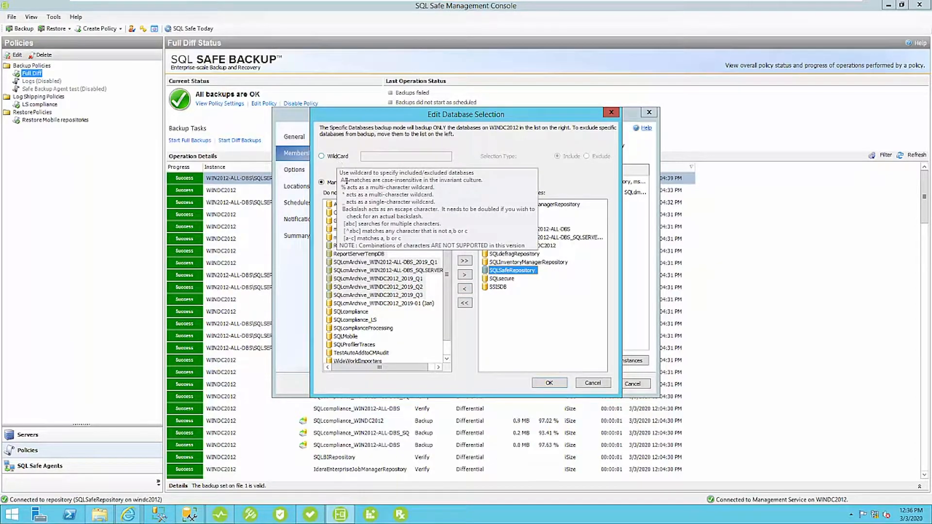
left_click(593, 384)
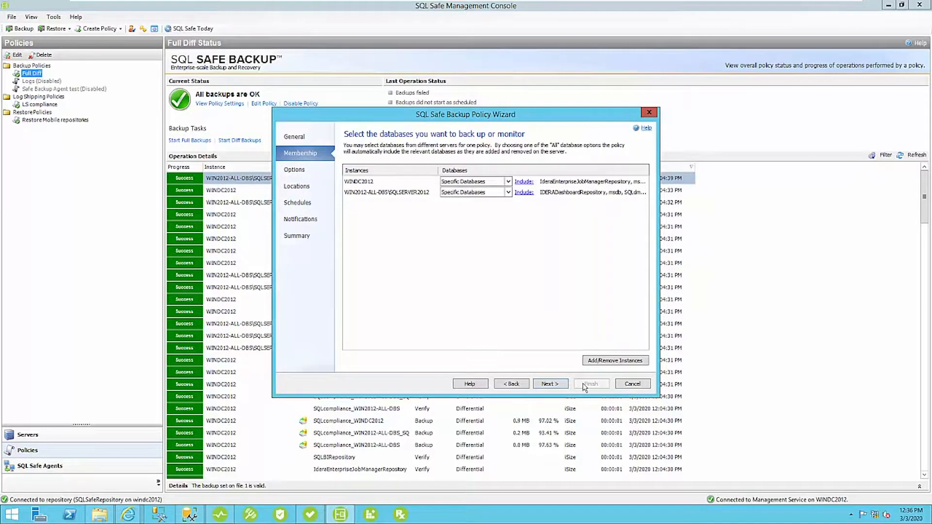
- Set full backups to IntelliCompress iSpeed, no encryption, with Generate maps enabled
left_click(550, 385)
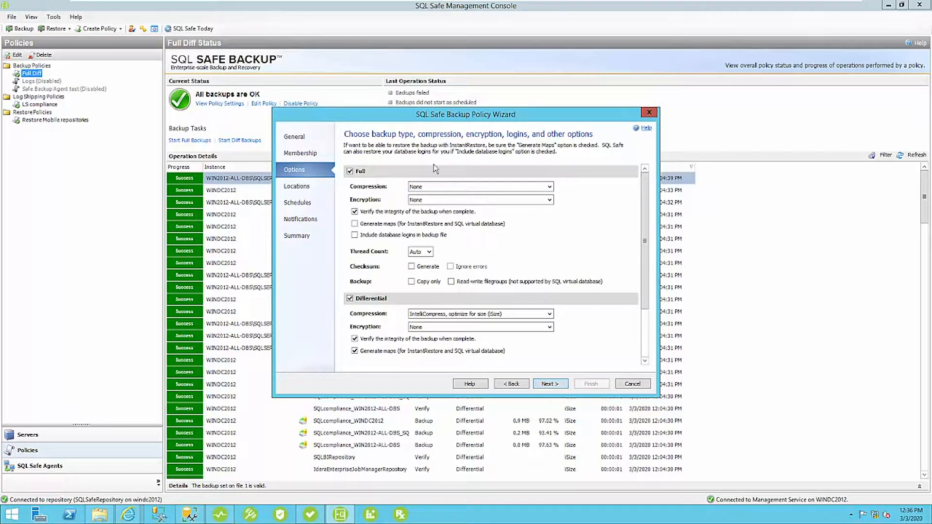
scroll(451, 328, "down", 3)
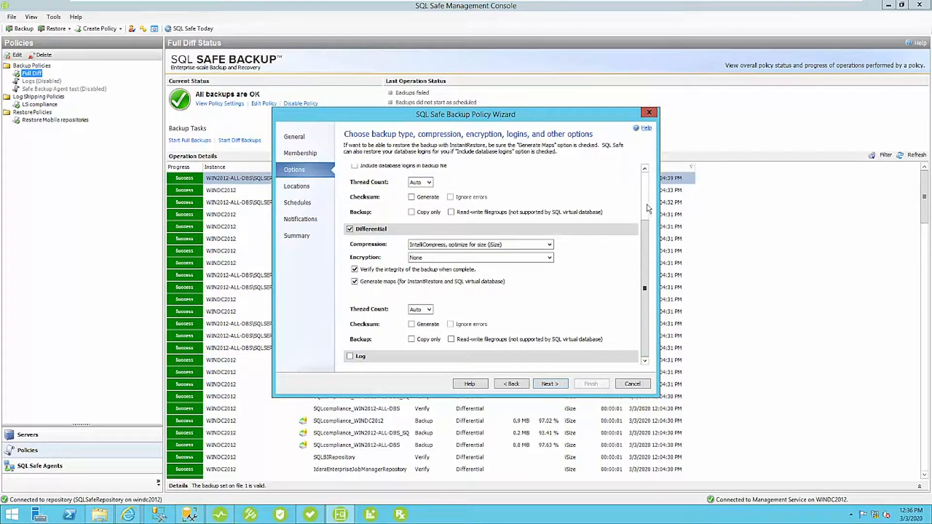
scroll(646, 204, "up", 3)
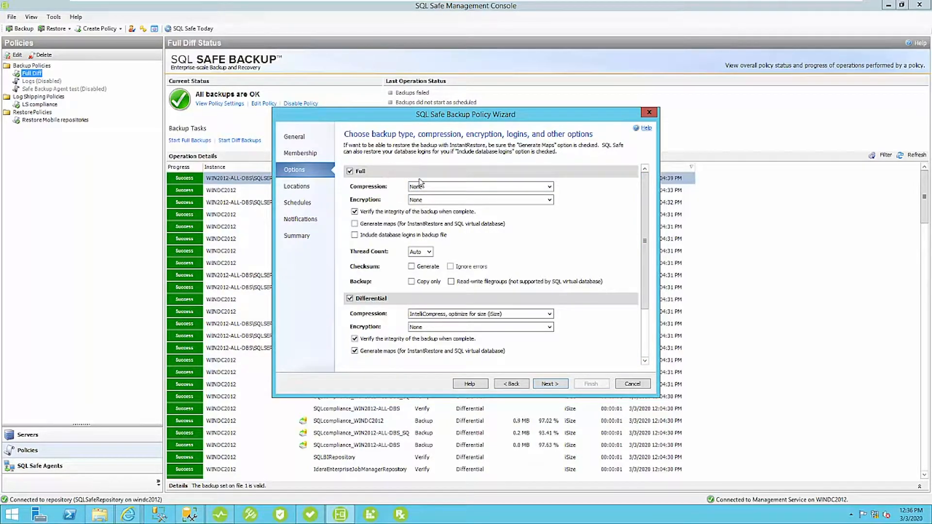
left_click(439, 187)
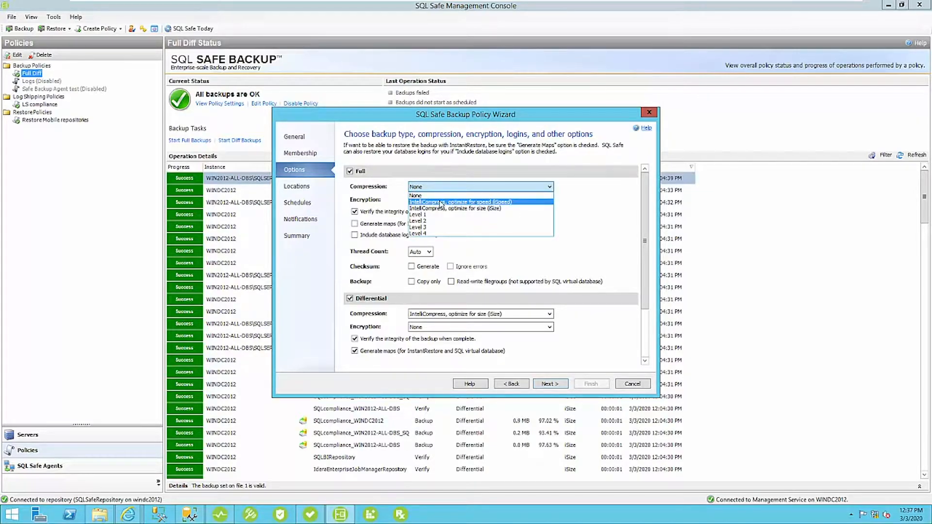
left_click(442, 203)
left_click(440, 200)
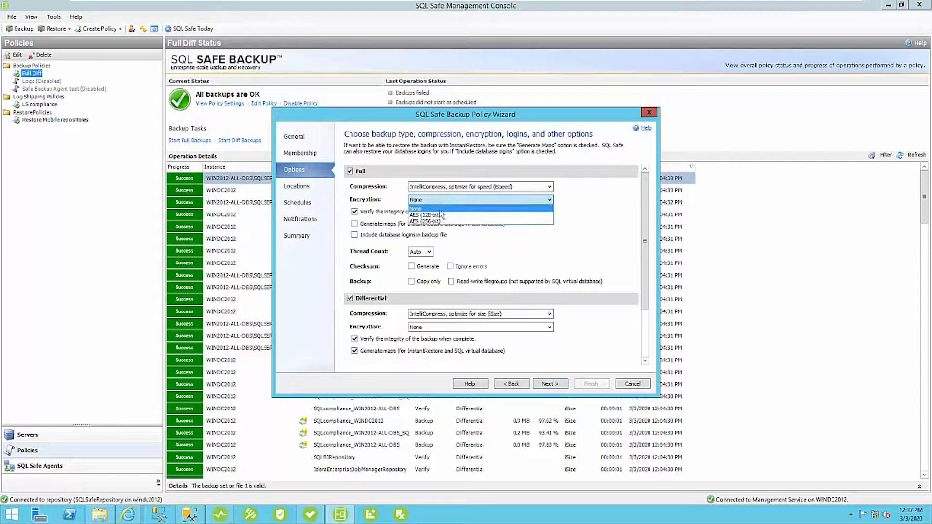
left_click(440, 206)
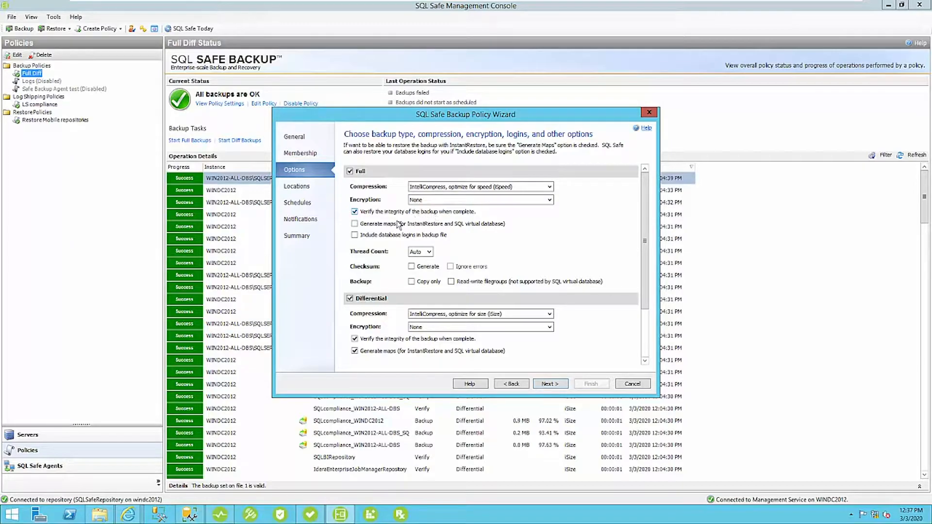
left_click(355, 225)
- Review the differential backup encryption choices unchanged and continue to Locations
left_click(645, 345)
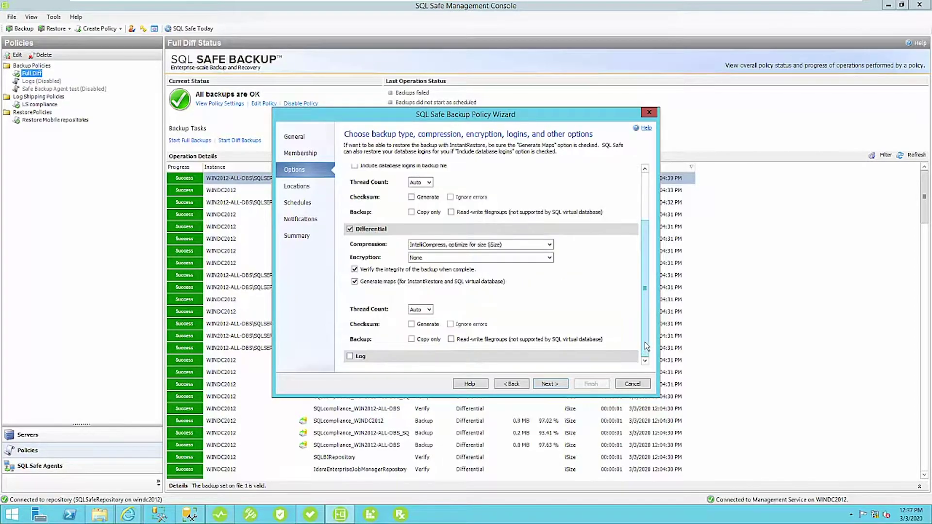
left_click(441, 259)
left_click(428, 248)
left_click(549, 384)
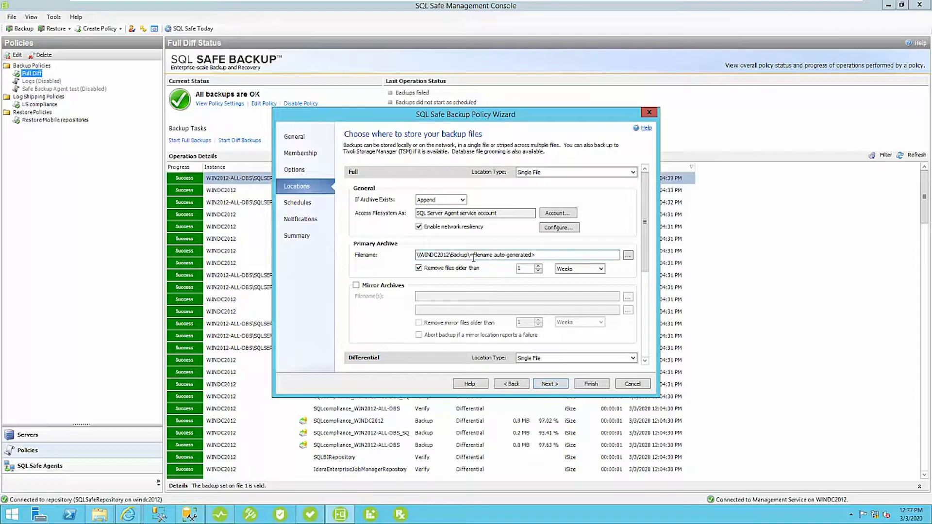
- Keep Single File as the full backup location type and continue to Schedules
left_click(540, 172)
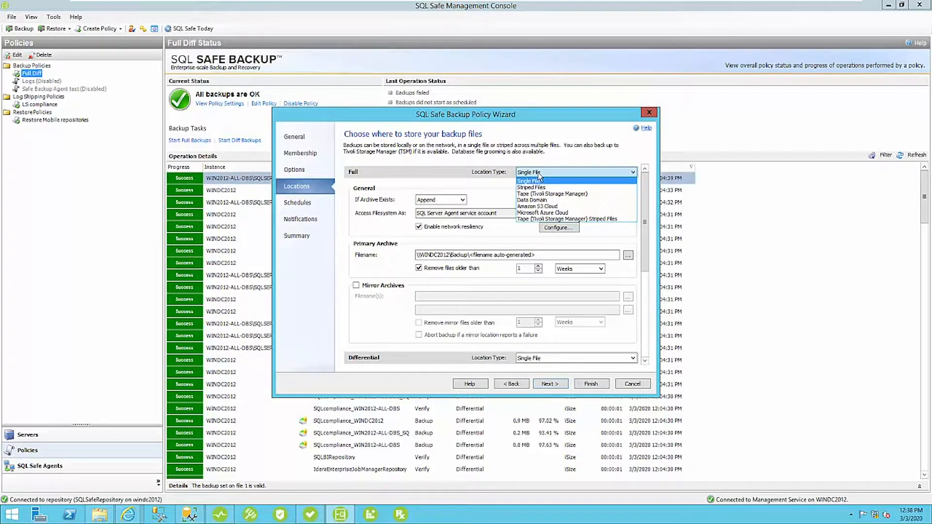
left_click(538, 180)
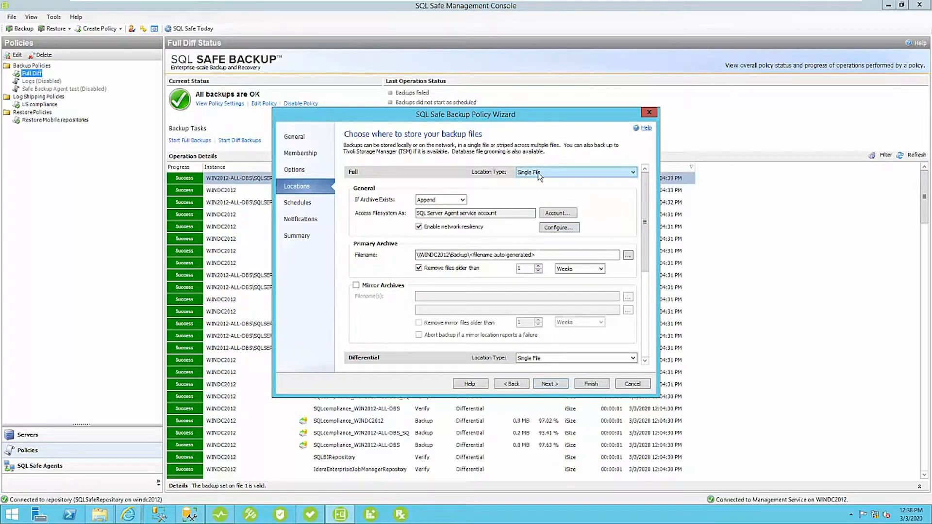
scroll(511, 291, "down", 5)
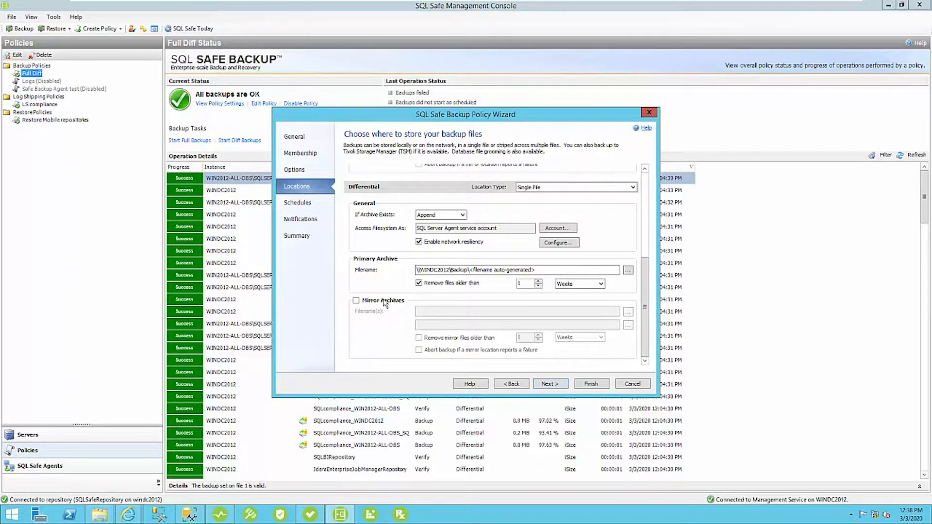
left_click(550, 384)
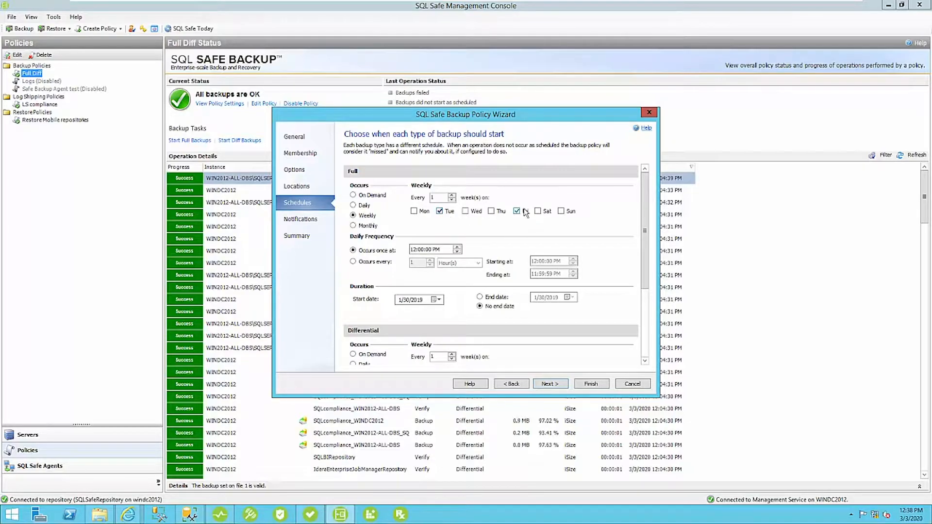
- Bring the differential schedule (Monday, Wednesday, Thursday at noon) into view
left_click(644, 303)
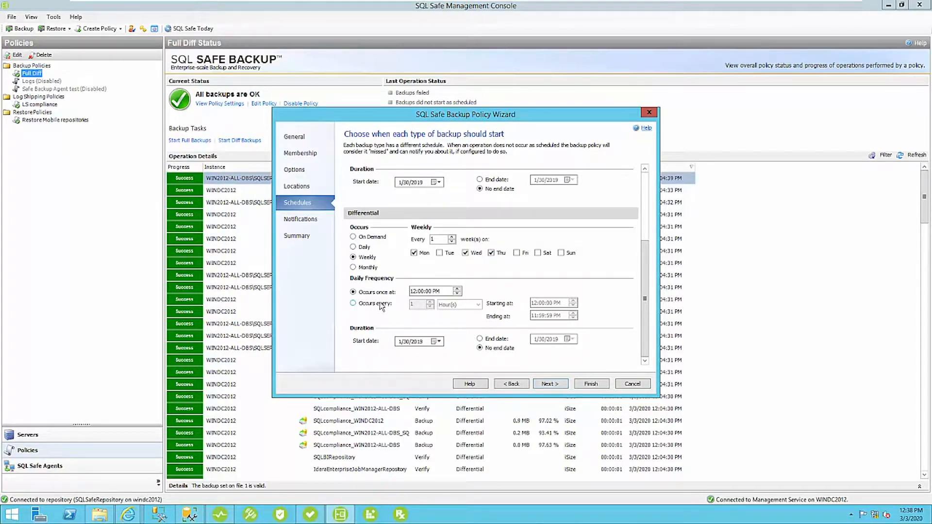
- Enable e-mail alerts for backups that fail, fail to start, or are skipped
left_click(550, 384)
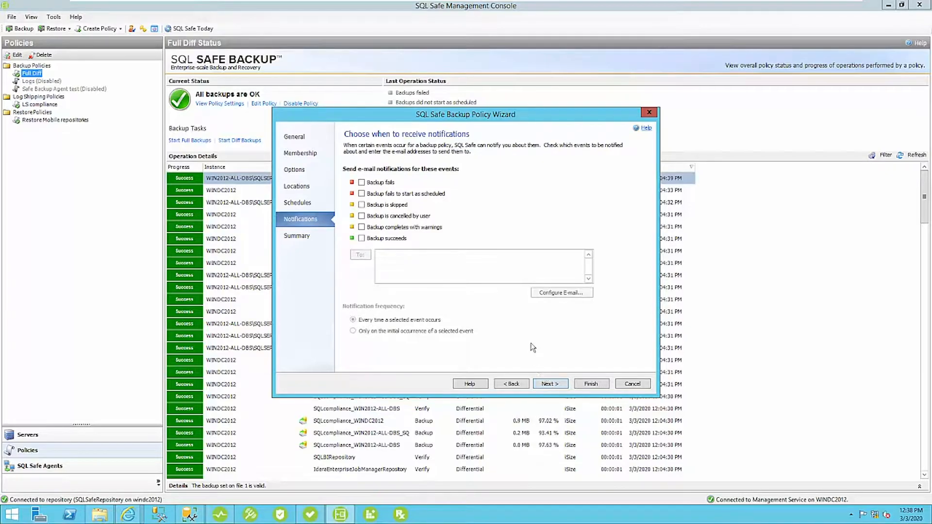
left_click(361, 182)
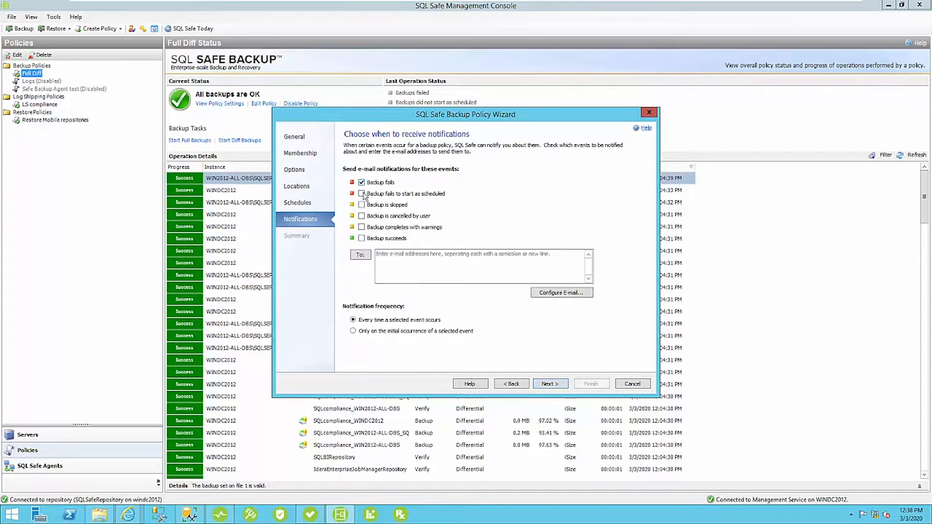
left_click(362, 194)
left_click(361, 205)
- Confirm the outgoing e-mail server settings and continue to the policy Summary
left_click(540, 295)
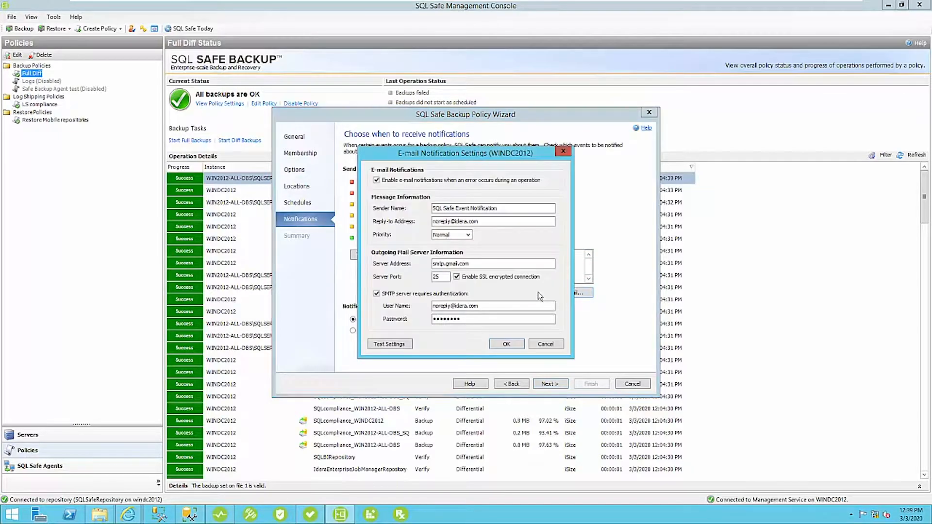
left_click(506, 344)
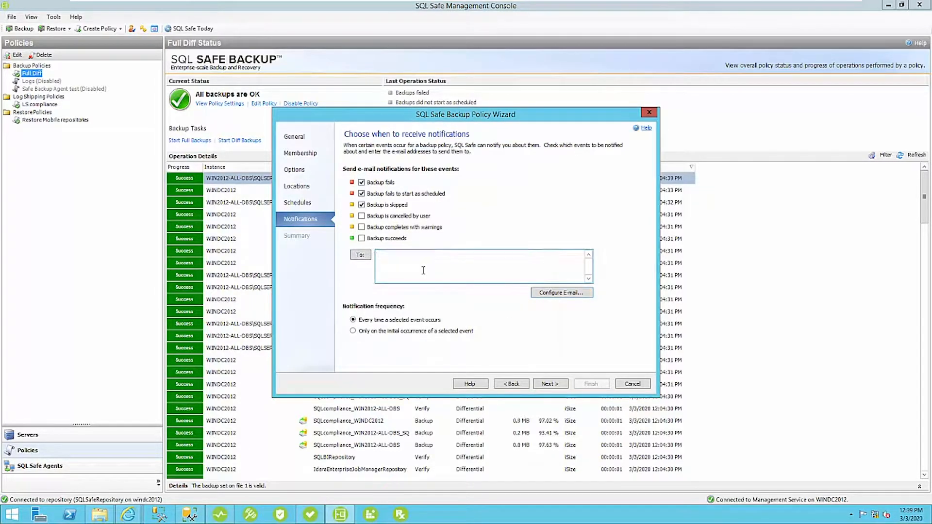
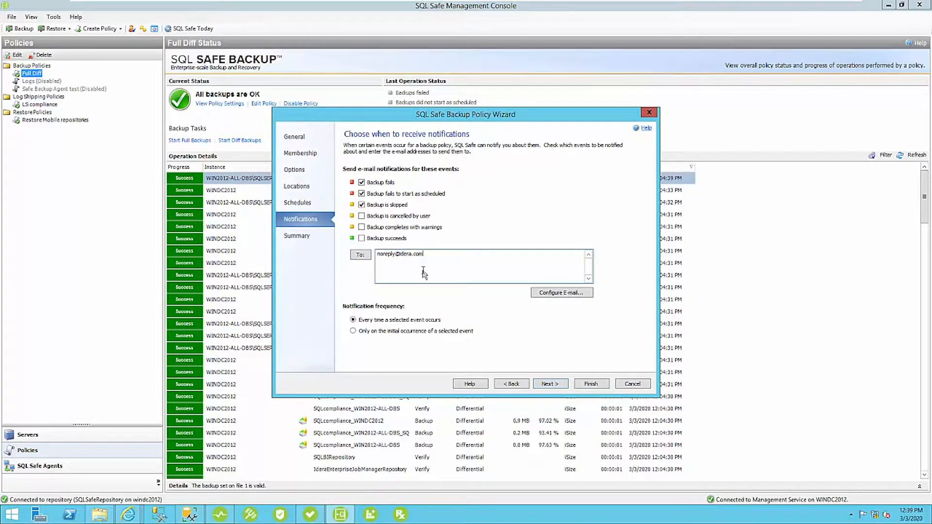
left_click(550, 384)
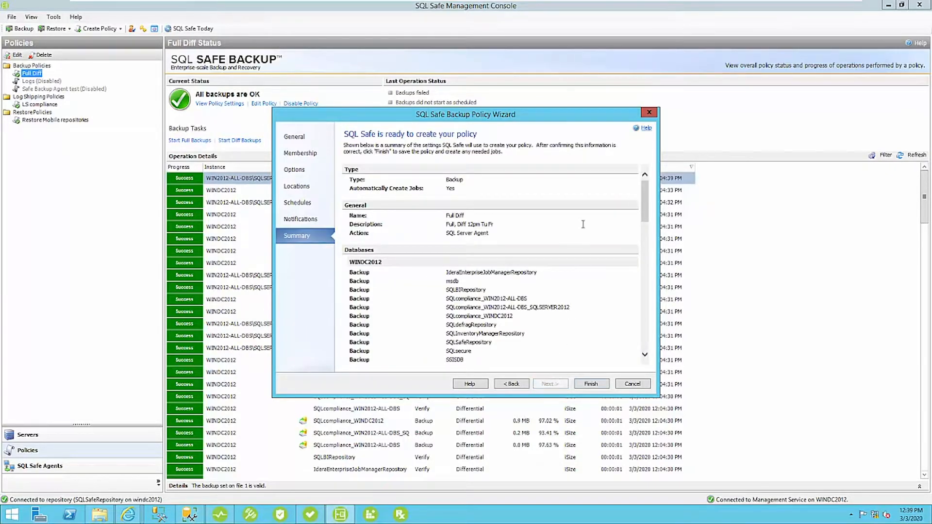
left_click_drag(646, 190, 645, 240)
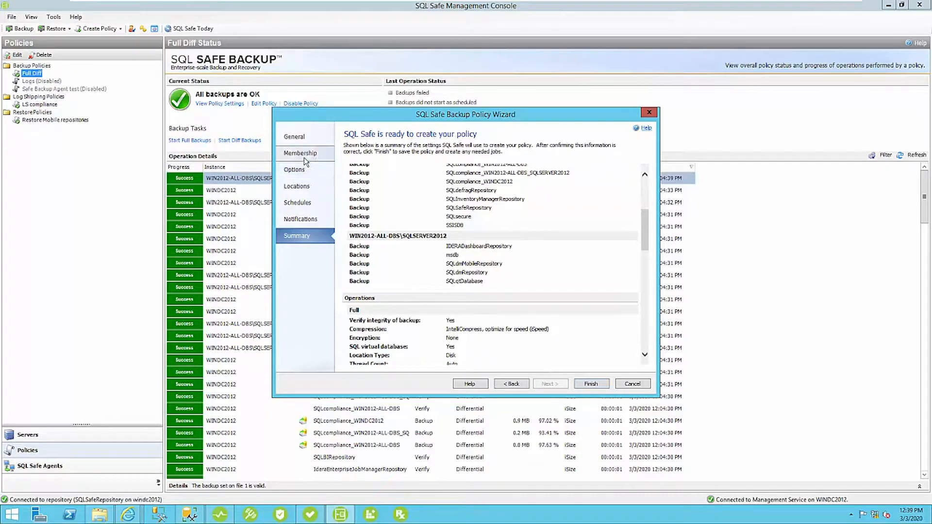
left_click_drag(645, 240, 649, 343)
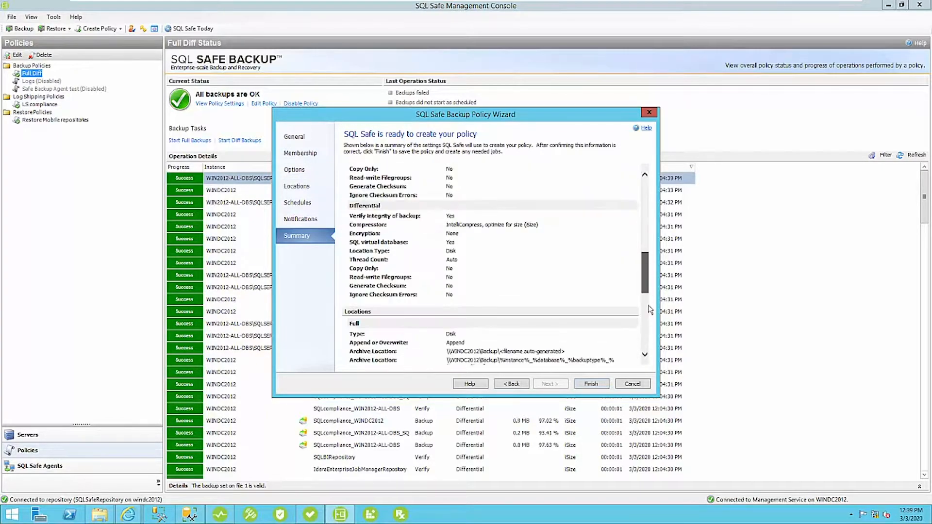
- Cancel the Full Diff policy wizard without saving changes
left_click(633, 383)
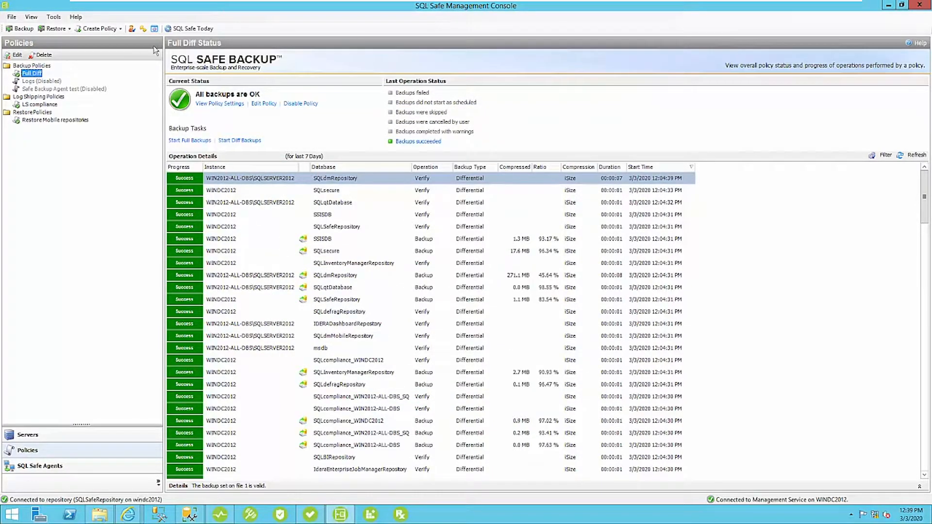
left_click(155, 29)
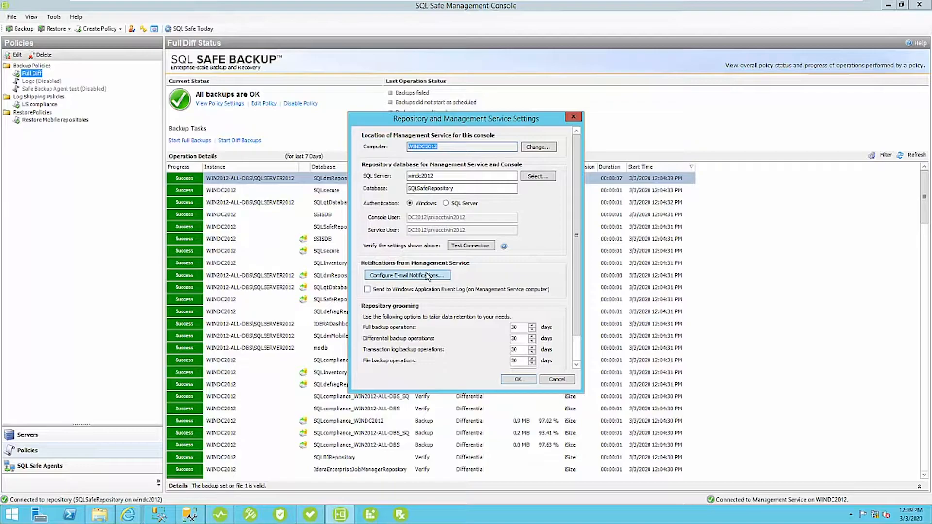
left_click(425, 290)
left_click(557, 381)
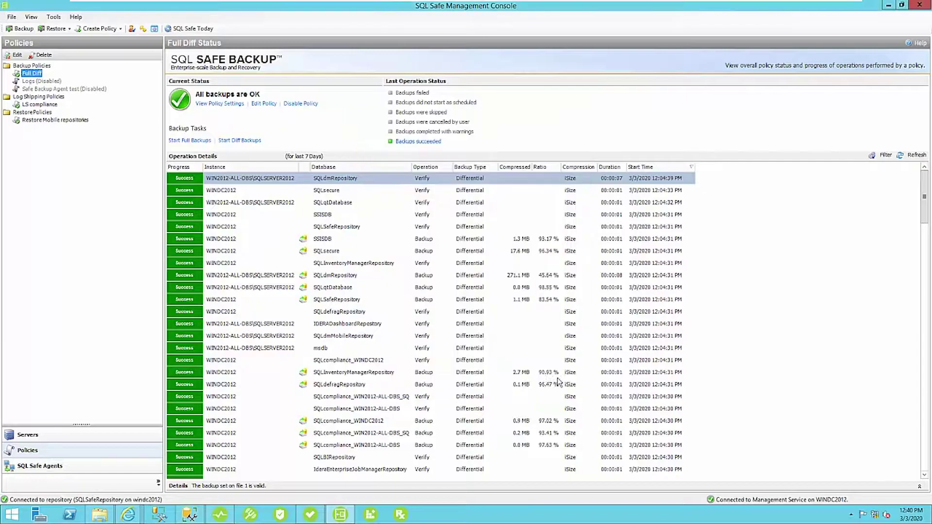
- Show the Restore Mobile repositories policy status and open it in the Restore Policy Wizard
left_click(32, 121)
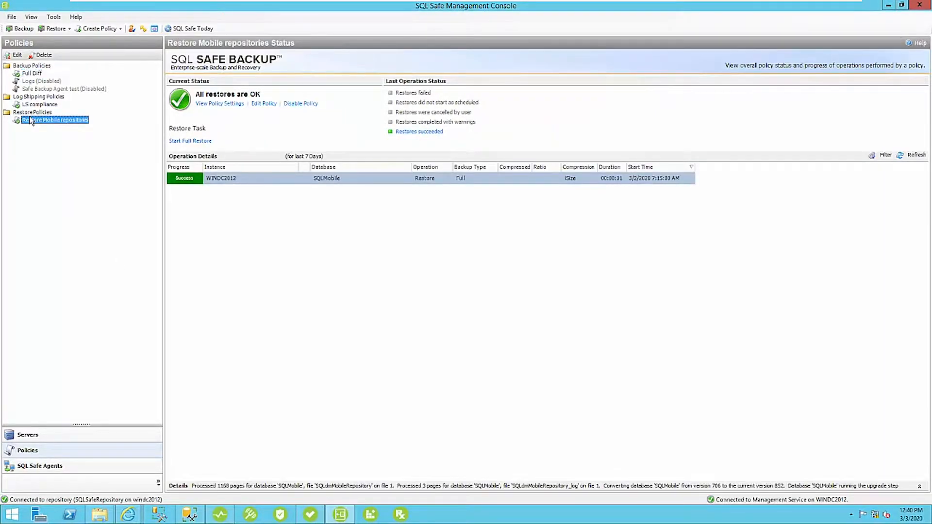
double_click(32, 121)
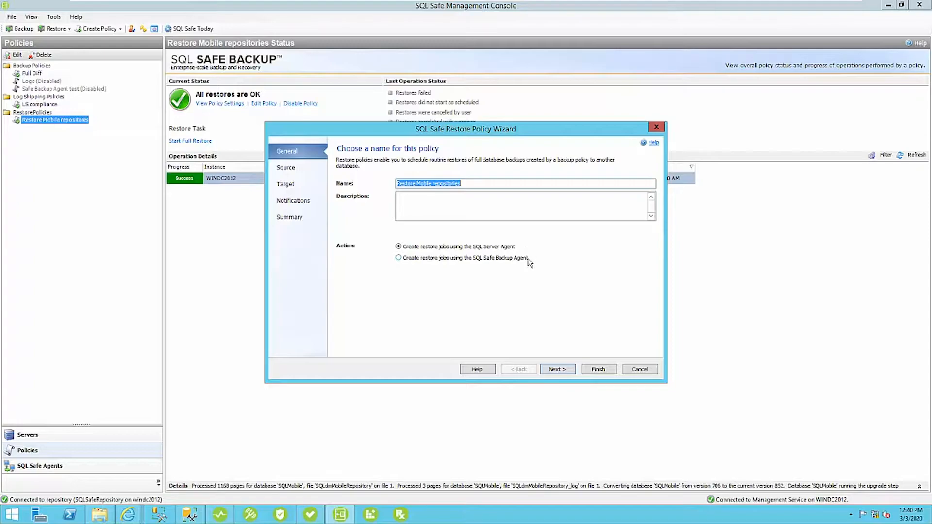
- Review the SQLdmMobileRepository source server, database and backup file locations, highlighting the {timestamp} path placeholder
left_click(555, 370)
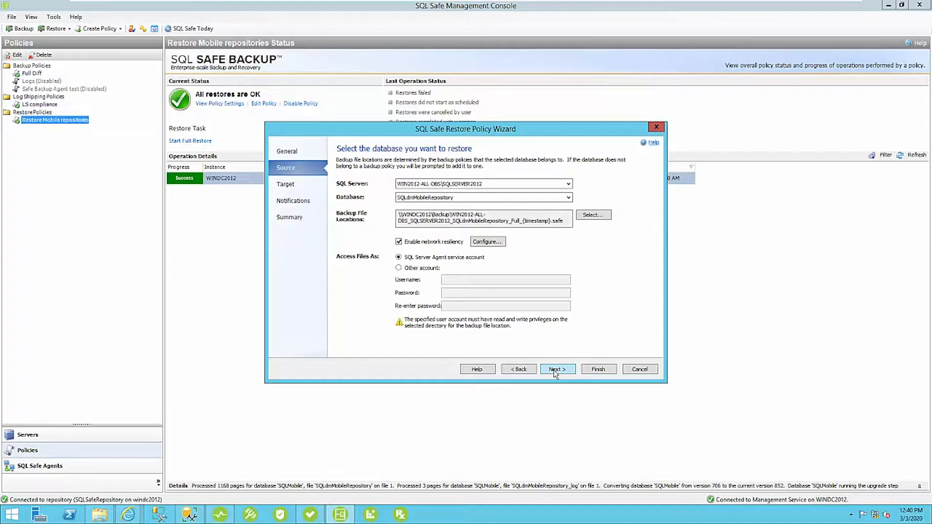
left_click(452, 184)
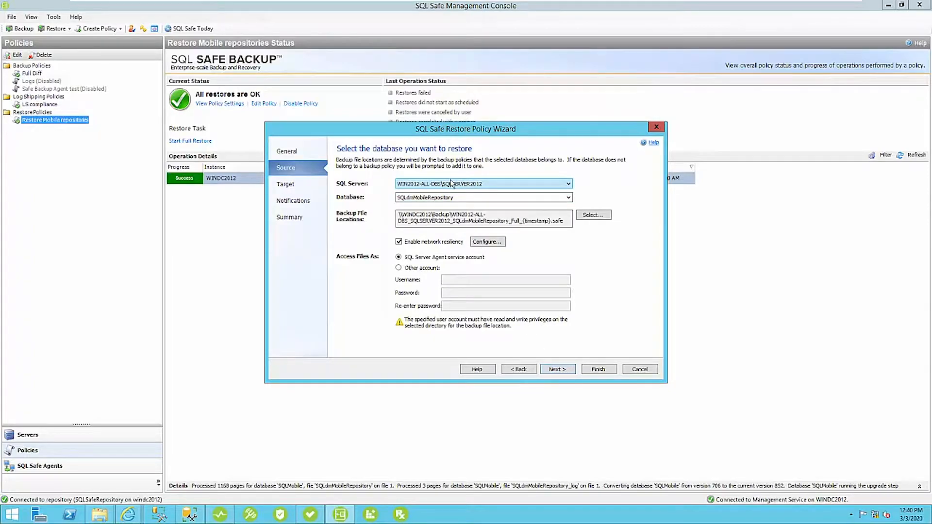
left_click(456, 199)
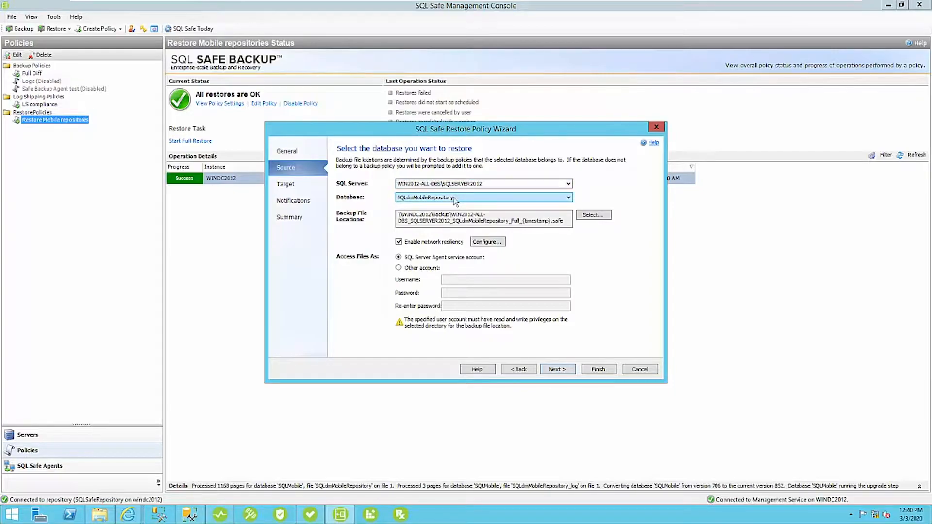
left_click(593, 214)
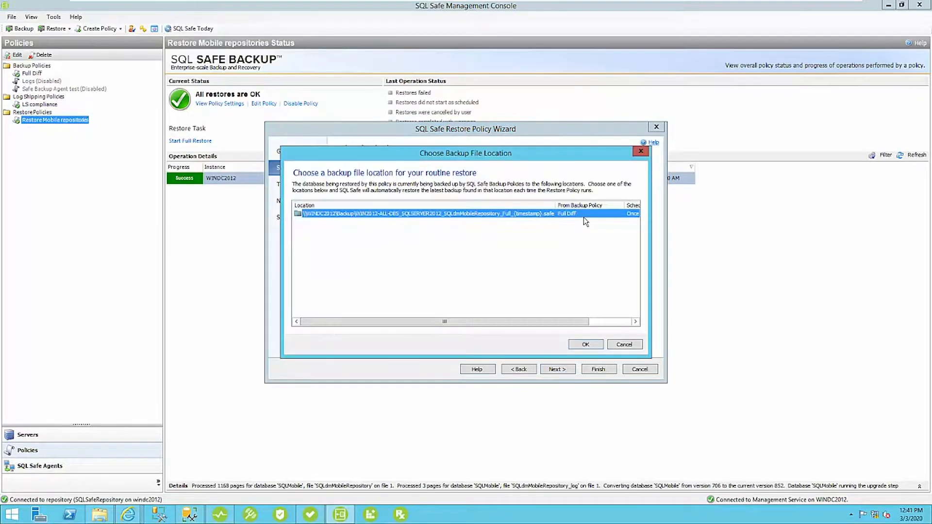
left_click(623, 344)
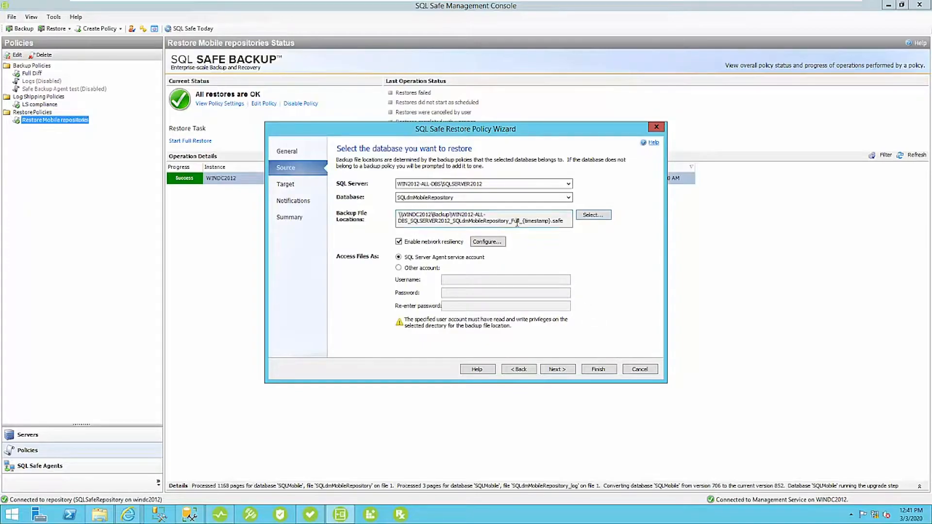
left_click_drag(523, 220, 552, 221)
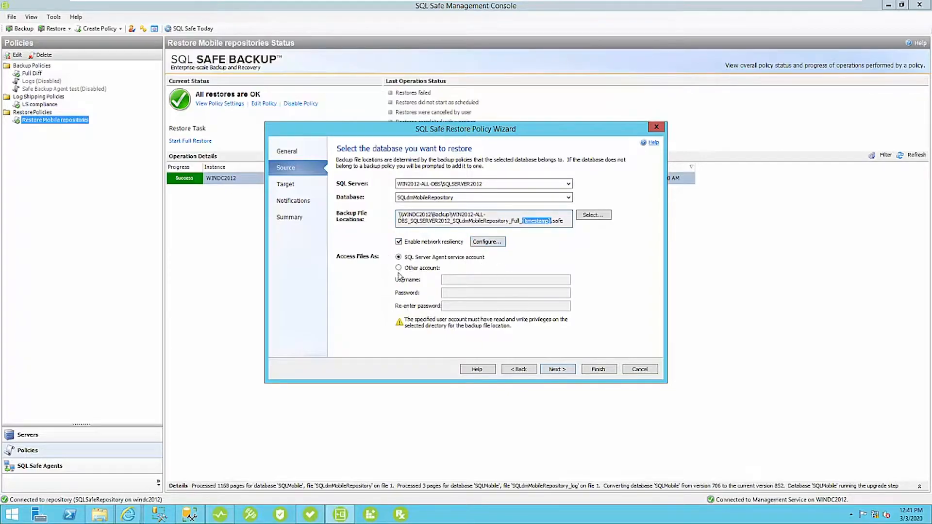
- Review the SQLMobile target database on WINDC2012 and its restored file locations unchanged
left_click(559, 370)
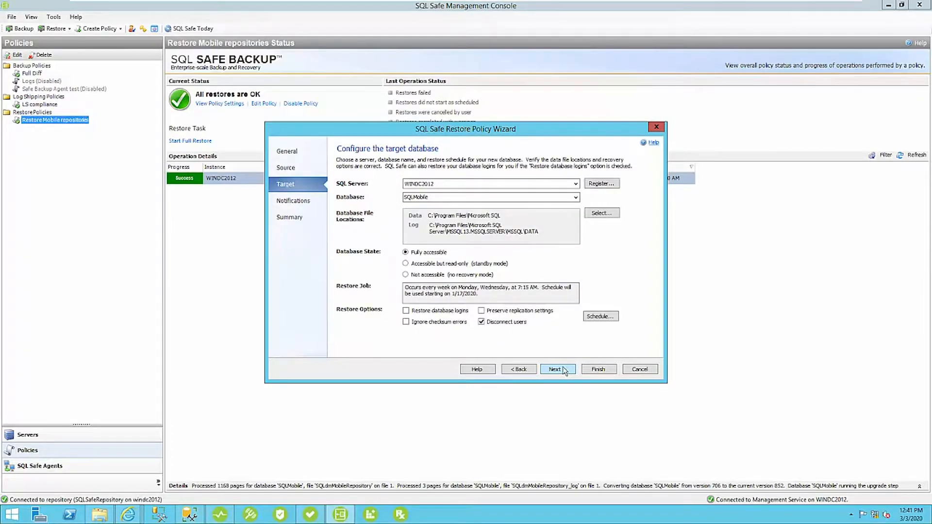
left_click(459, 197)
left_click(595, 218)
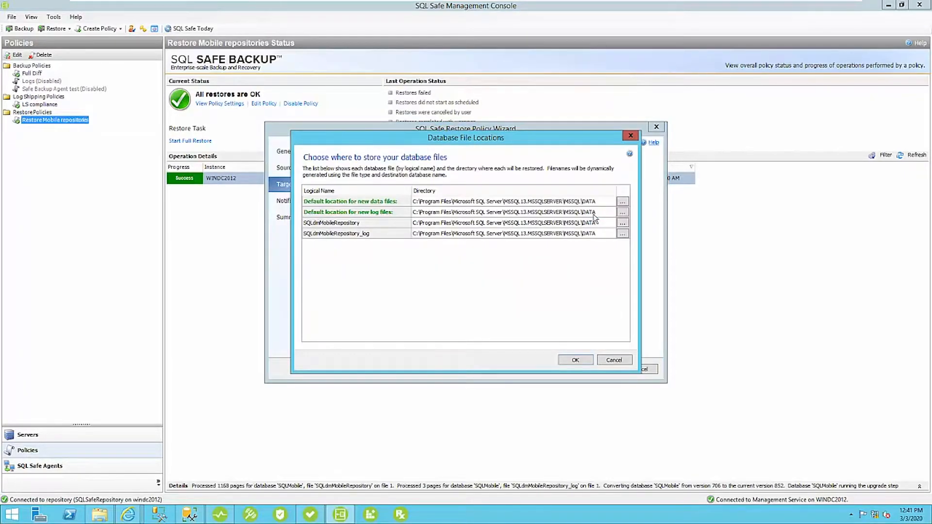
left_click(613, 360)
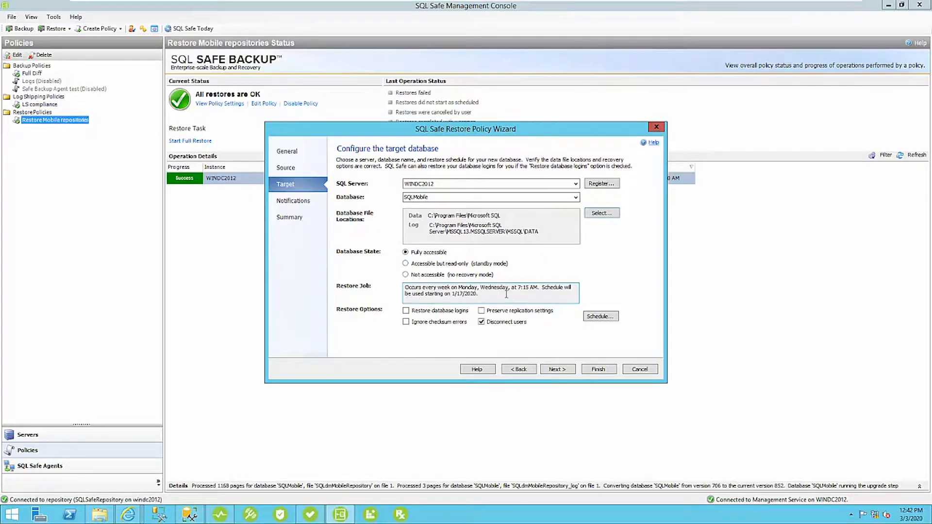
left_click(598, 316)
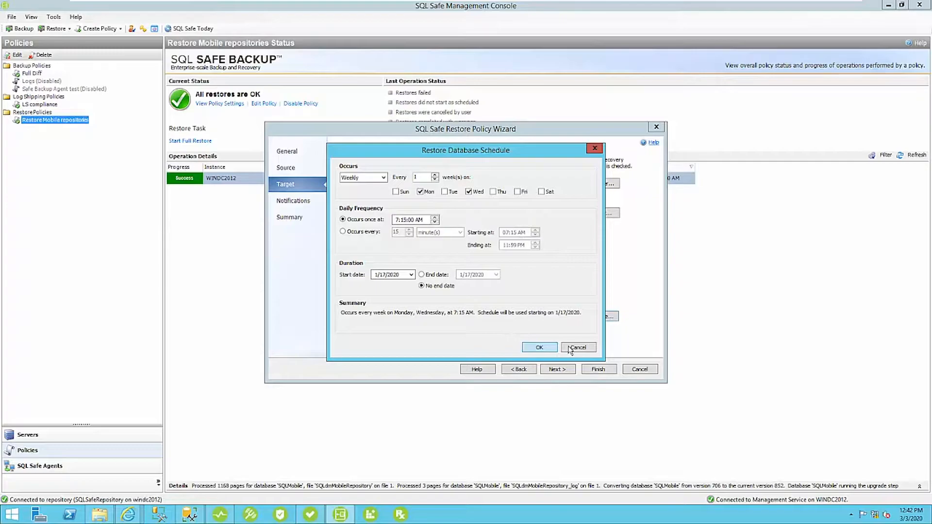
left_click(540, 347)
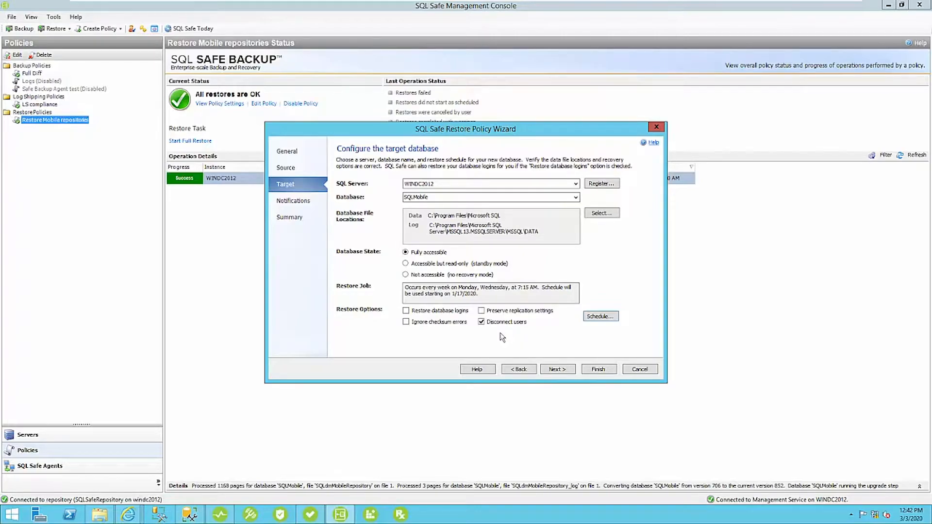
left_click(557, 369)
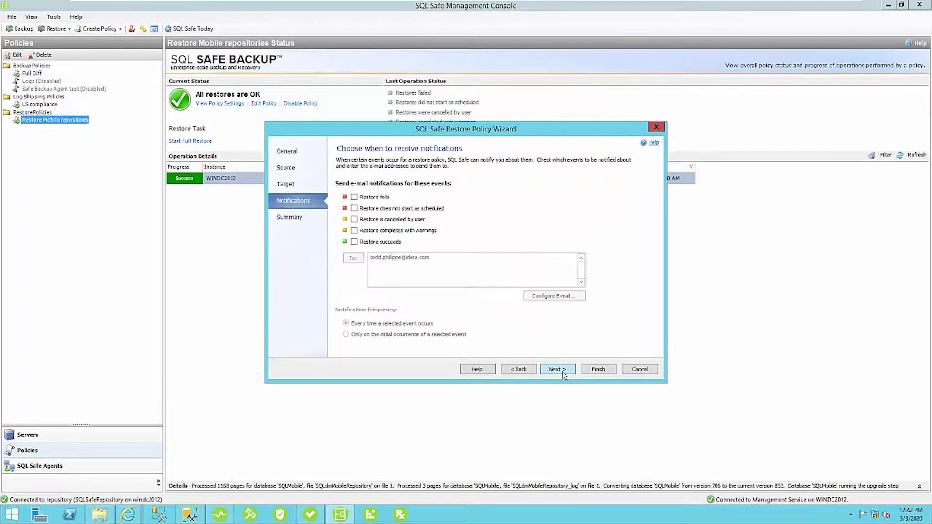
left_click(374, 197)
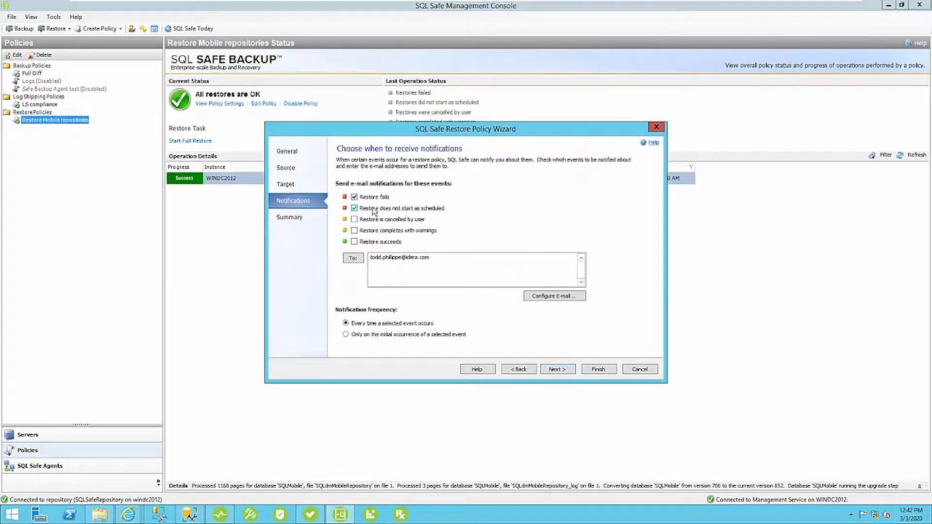
left_click(401, 261)
left_click_drag(393, 264, 360, 260)
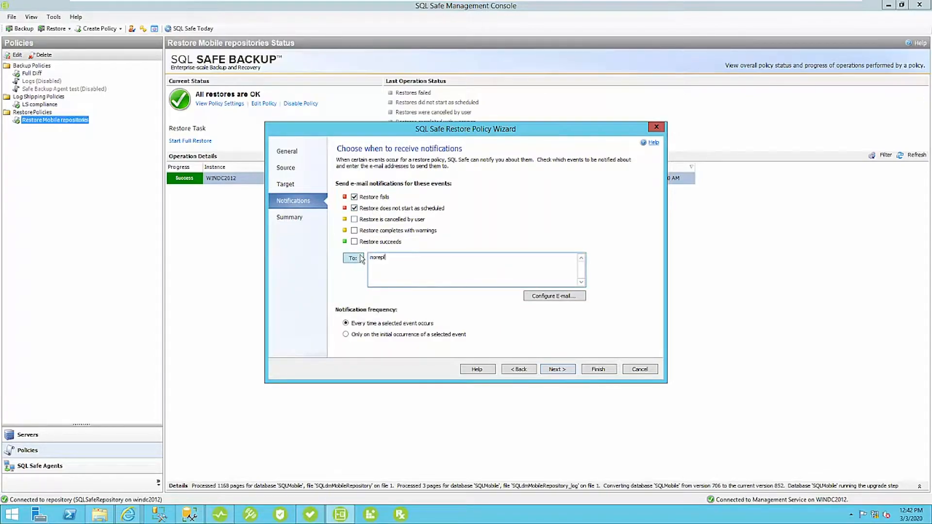
left_click(557, 369)
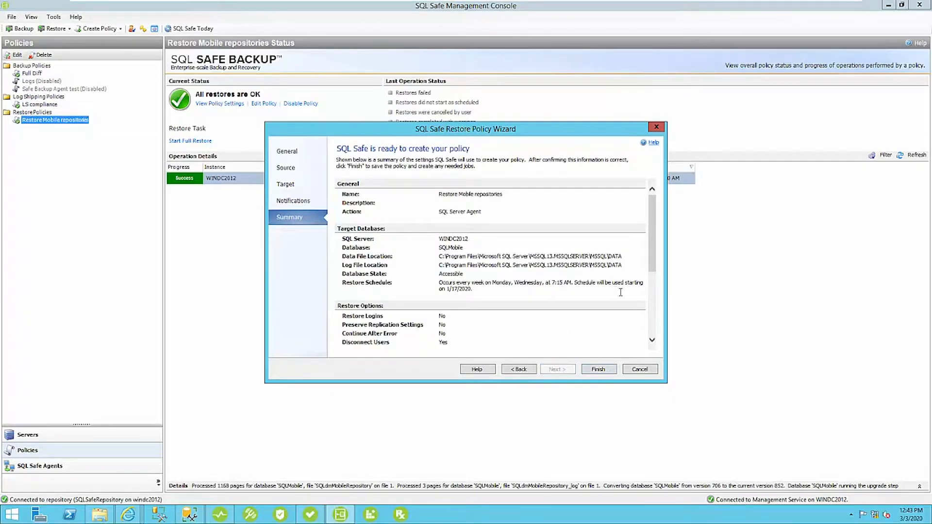
scroll(648, 320, "down", 5)
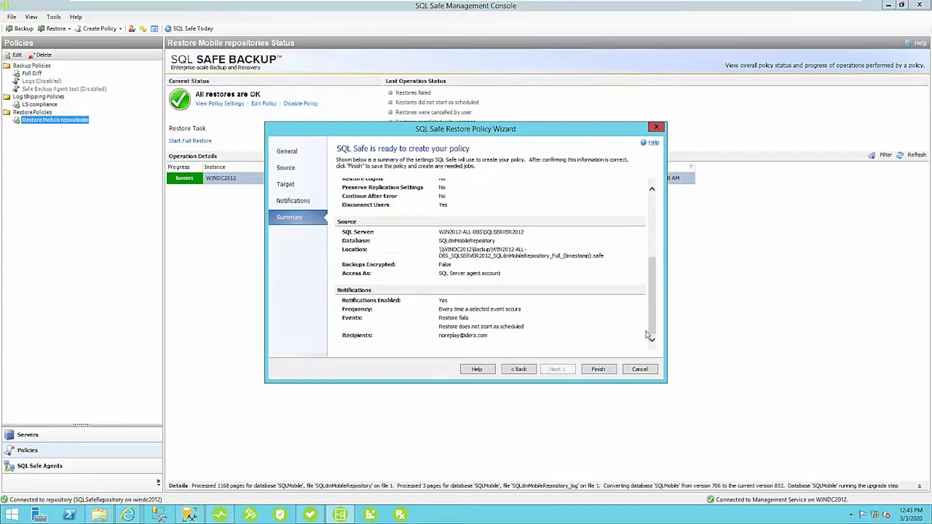
- Cancel the Restore Policy Wizard without saving changes
left_click(639, 369)
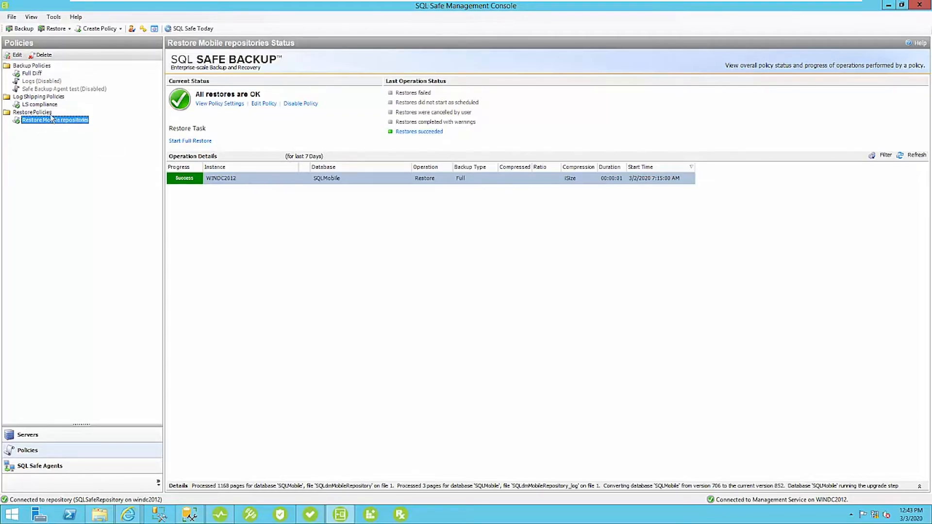
- View Full Diff compression statistics for SQLdmRepository and SQLsecure backups, then return to Restore Mobile repositories status
left_click(32, 74)
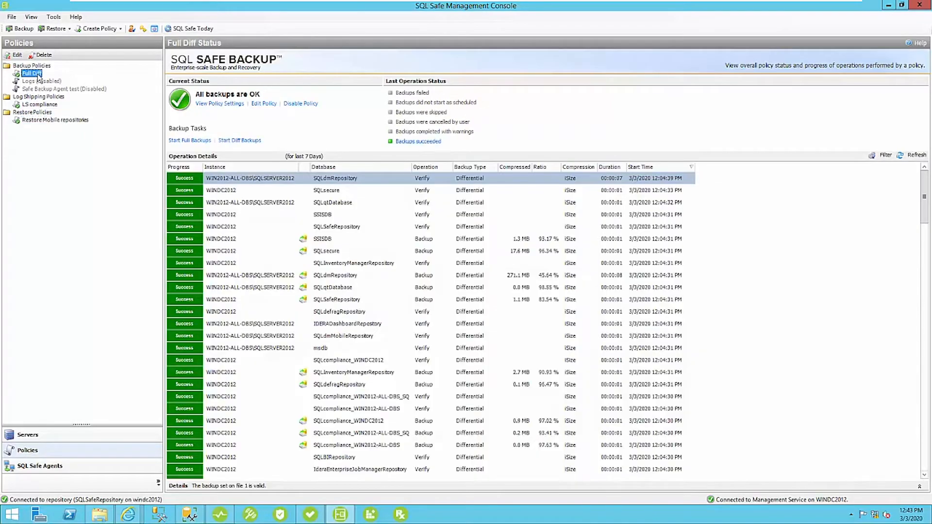
left_click(340, 262)
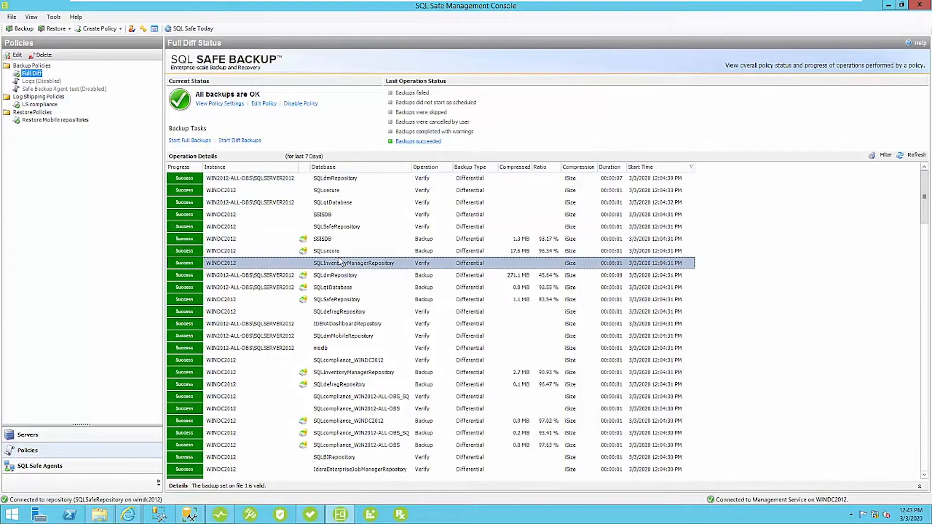
scroll(341, 264, "down", 2)
scroll(341, 264, "down", 1)
scroll(340, 264, "up", 2)
left_click(483, 277)
double_click(483, 277)
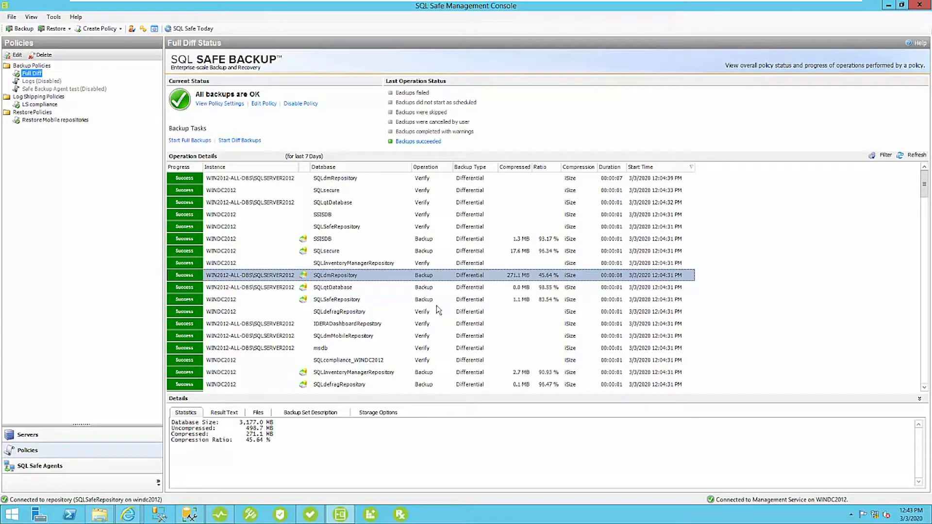
left_click_drag(273, 441, 264, 441)
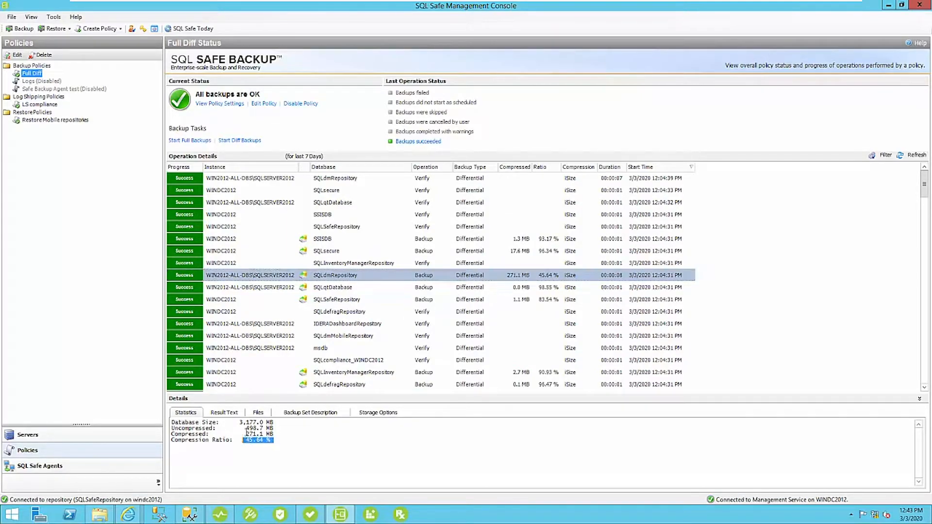
left_click(482, 252)
double_click(482, 254)
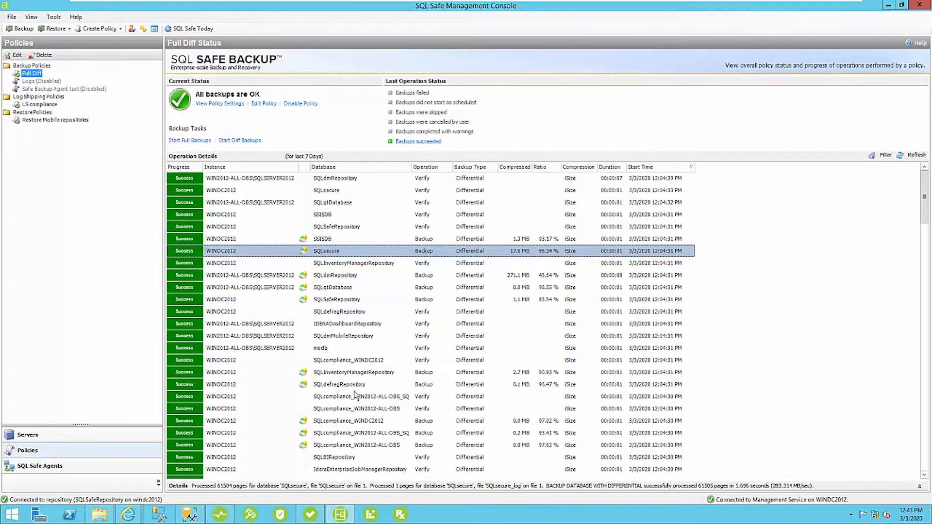
double_click(286, 249)
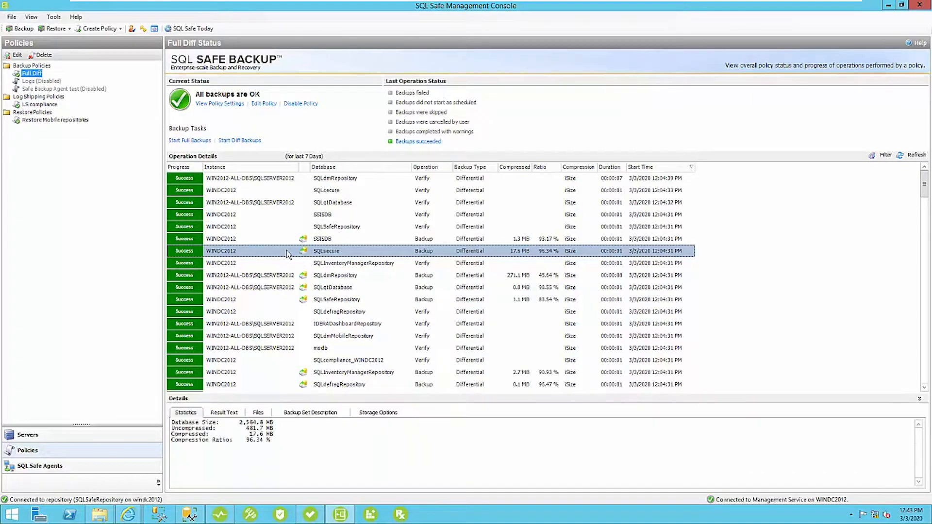
left_click(57, 121)
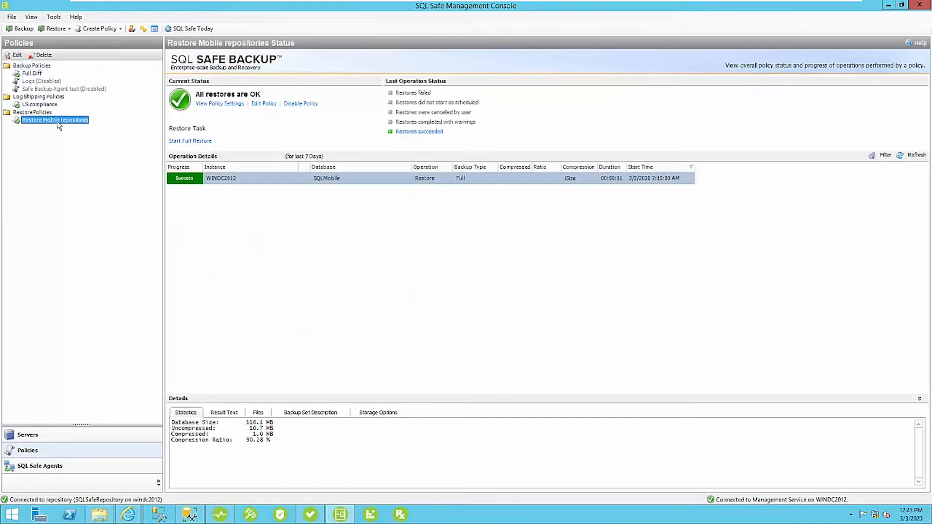
- Show the LS compliance log shipping policy status from the Policies tree
left_click(40, 104)
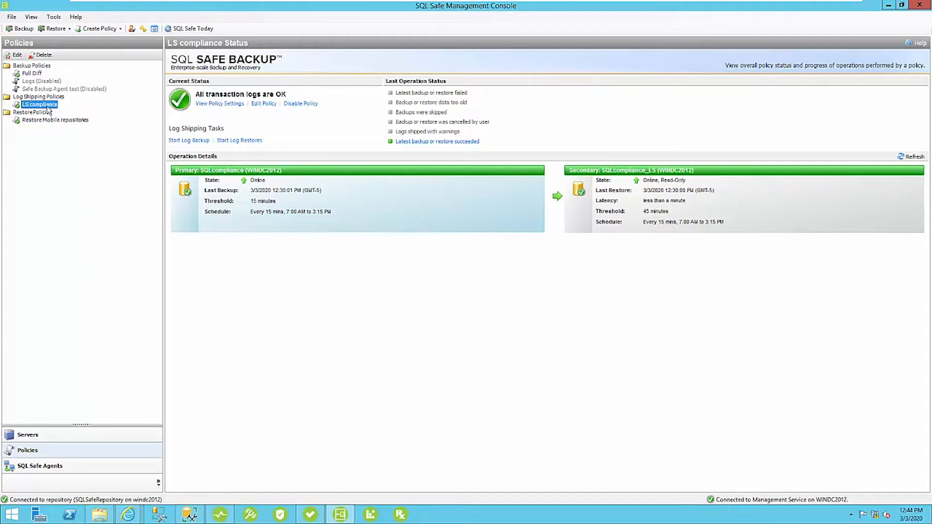
- Edit the LS compliance policy in the Log Shipping Policy Wizard and reach its Primary page
double_click(40, 105)
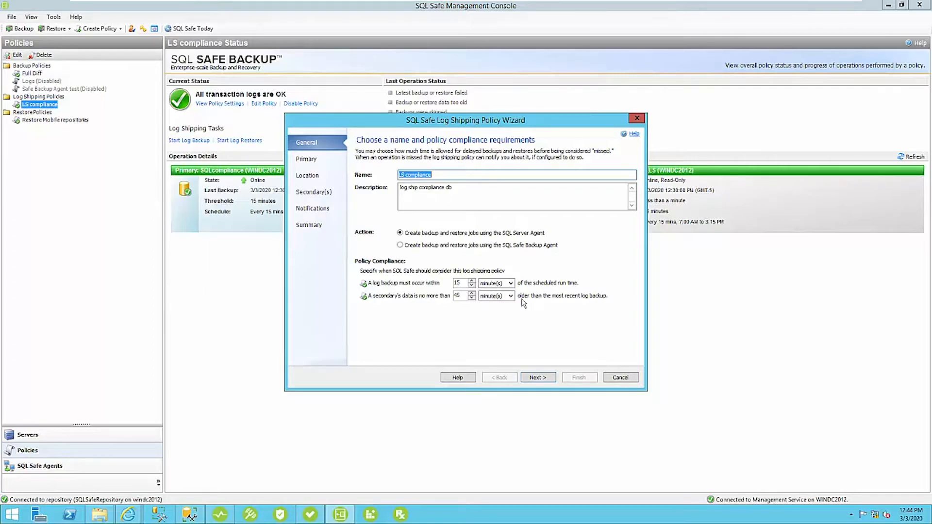
left_click(538, 378)
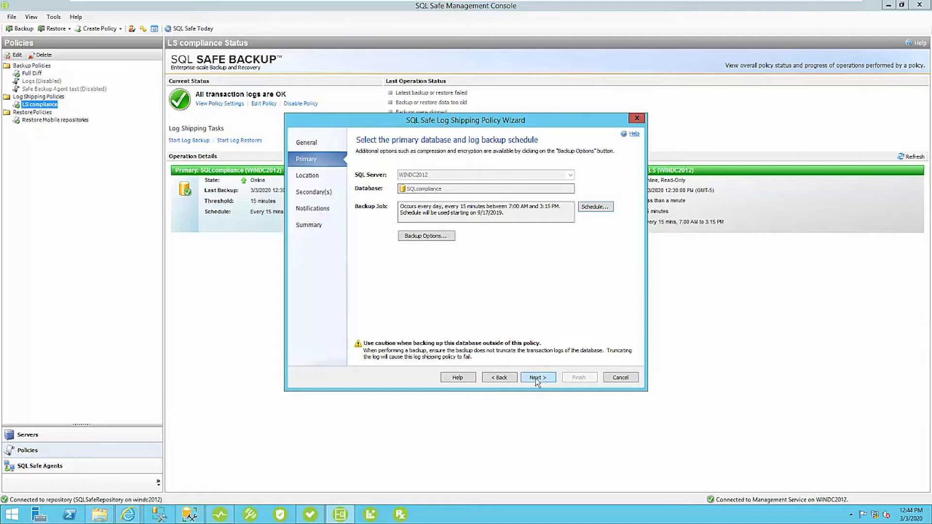
left_click(594, 208)
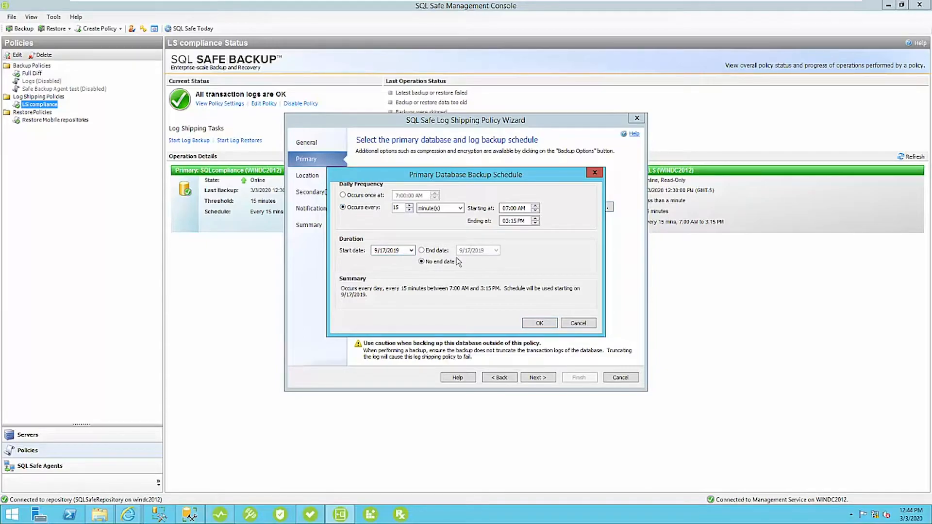
left_click(578, 323)
left_click(413, 236)
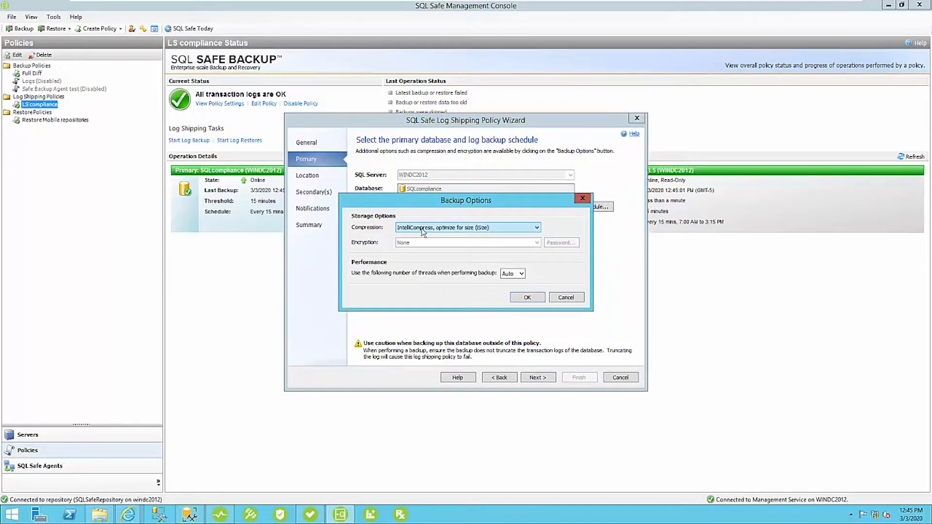
left_click(422, 228)
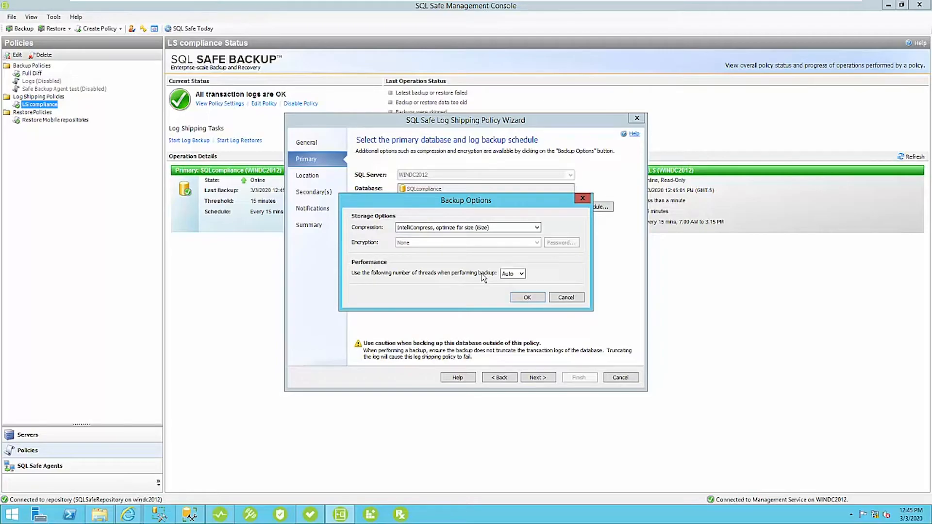
left_click(523, 274)
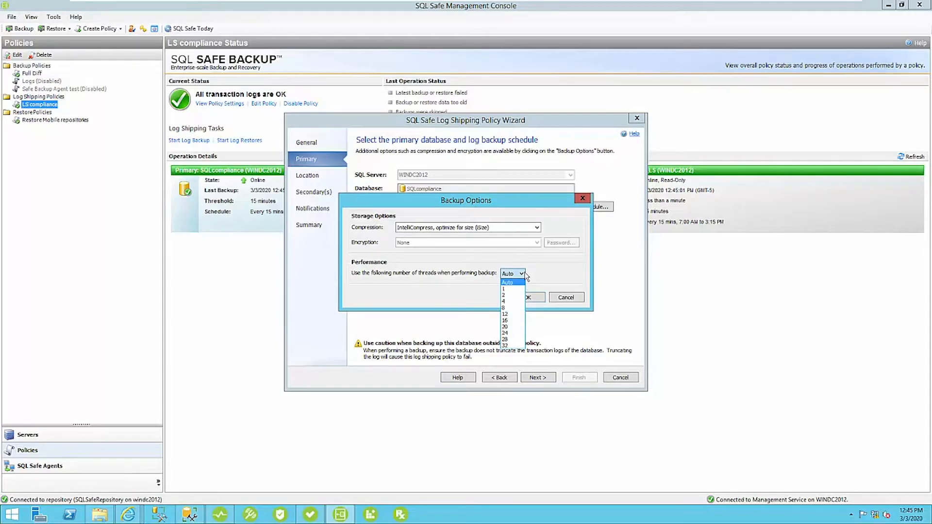
left_click(510, 282)
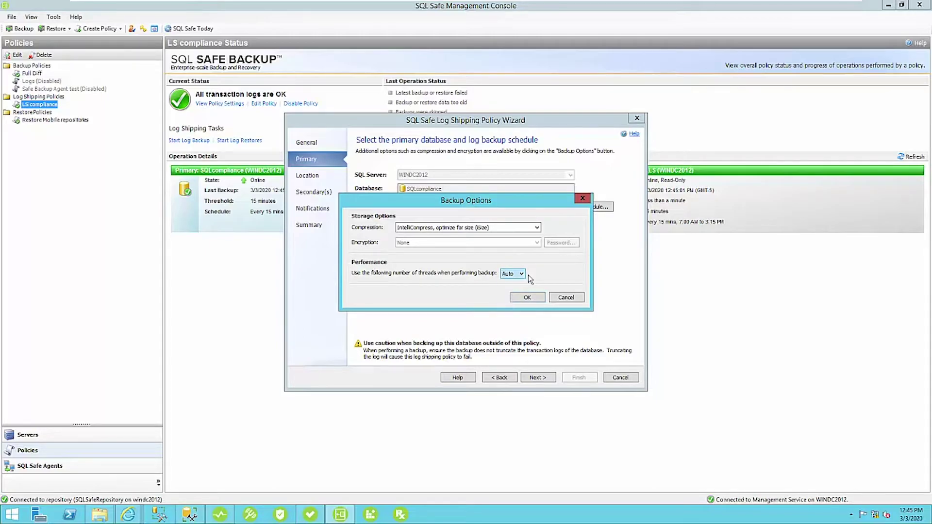
left_click(566, 298)
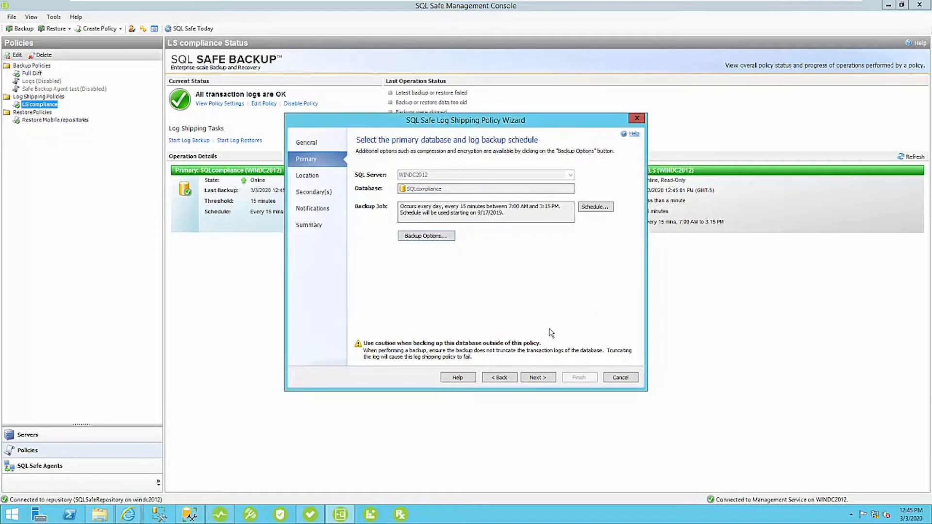
- Review the backup file location and its write account, then advance to the Secondary(s) page
left_click(538, 377)
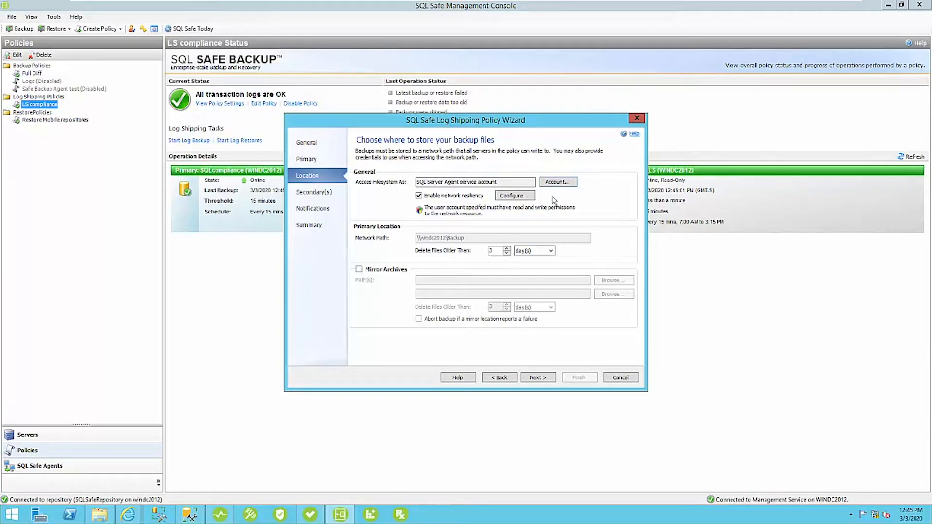
left_click(558, 182)
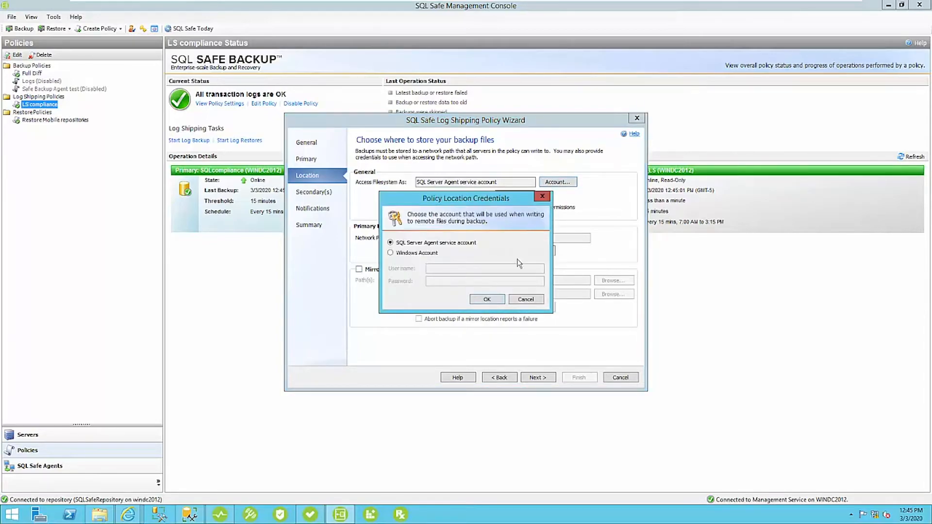
left_click(526, 300)
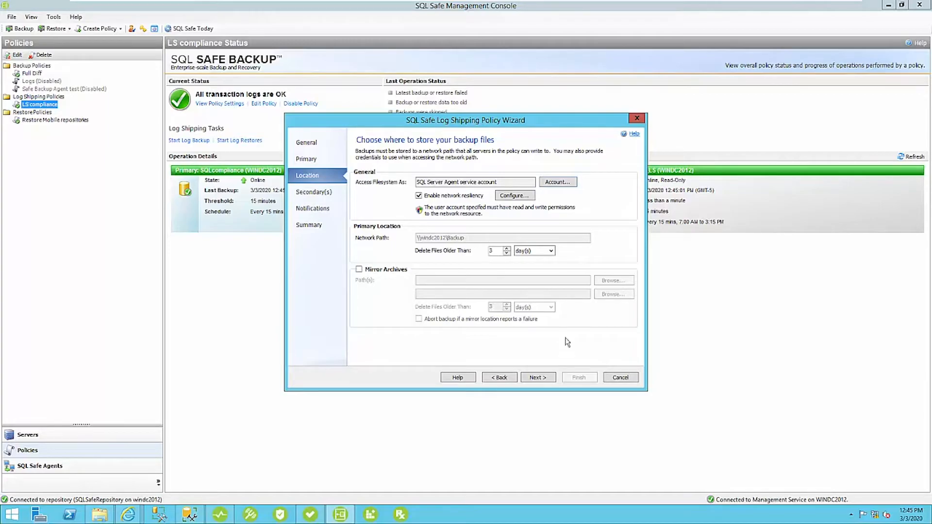
left_click(550, 378)
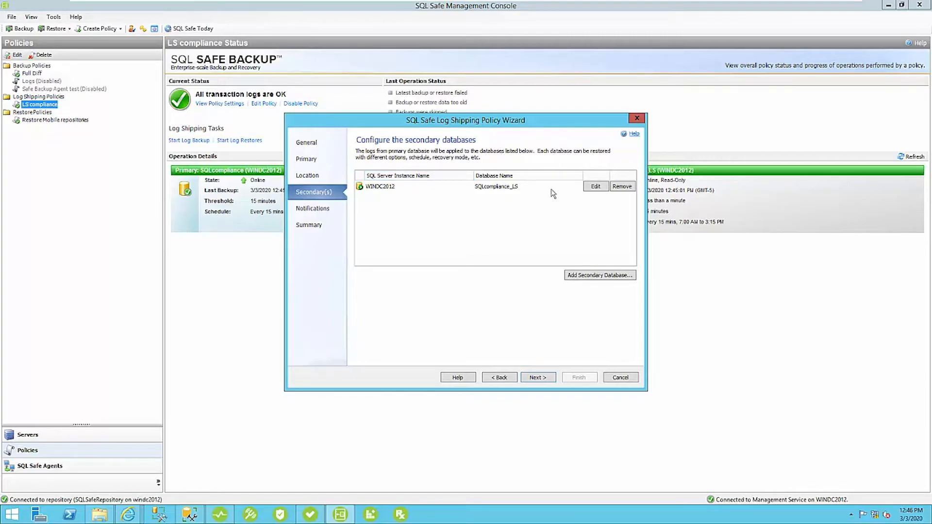
- Inspect the secondary database's restore schedule without changes, then advance to Notifications
left_click(595, 187)
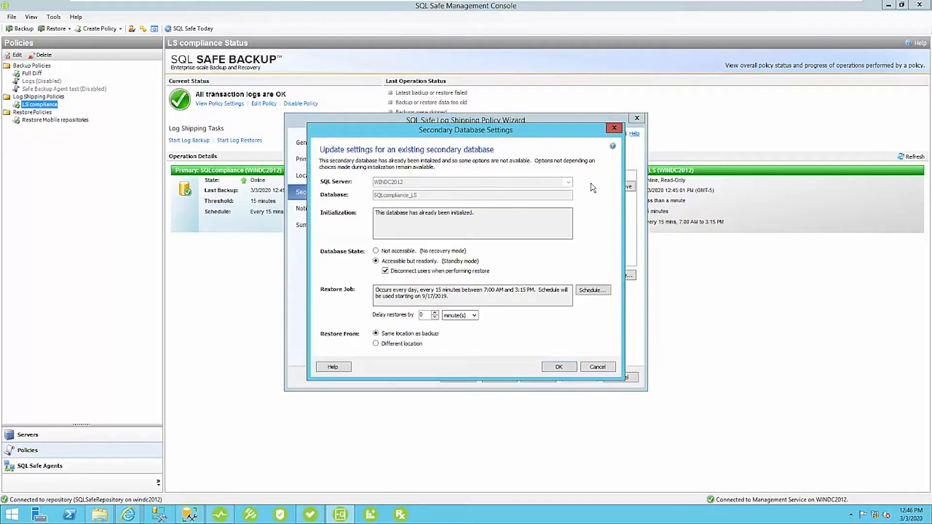
left_click(594, 291)
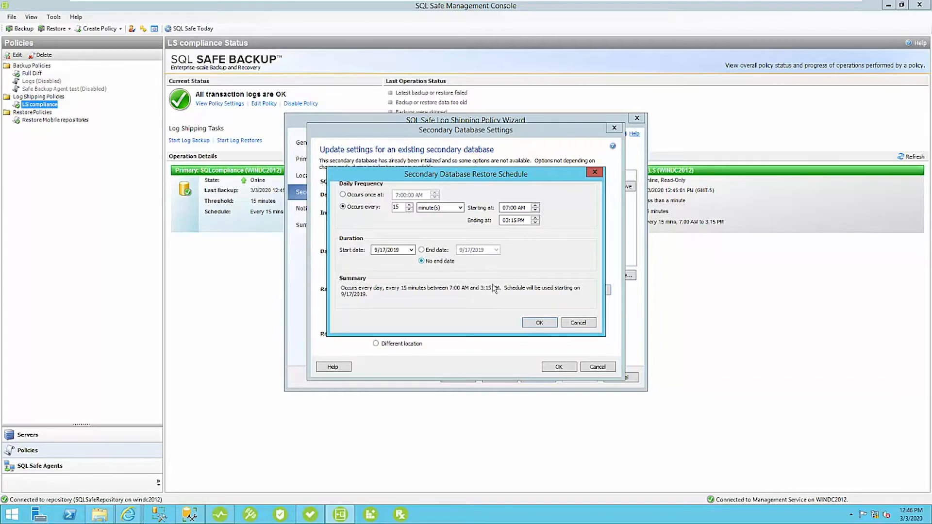
left_click(578, 323)
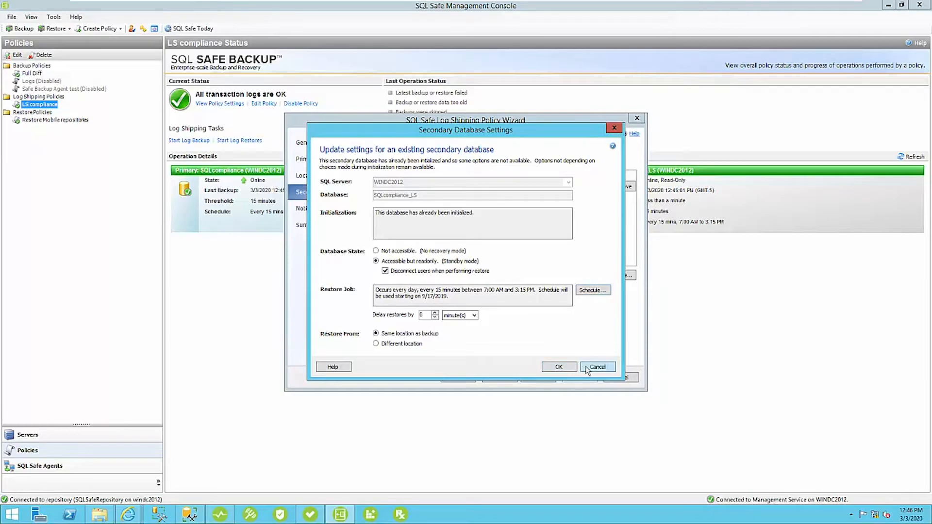
left_click(559, 367)
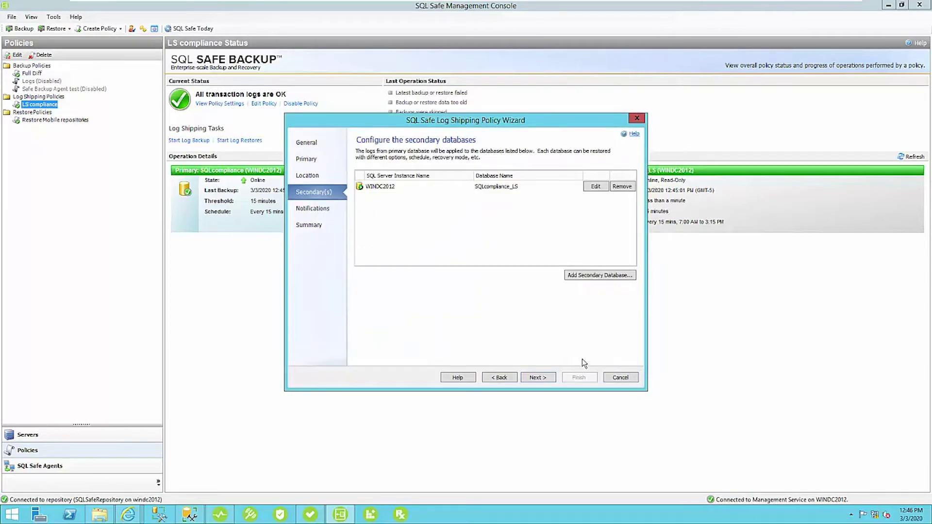
left_click(547, 376)
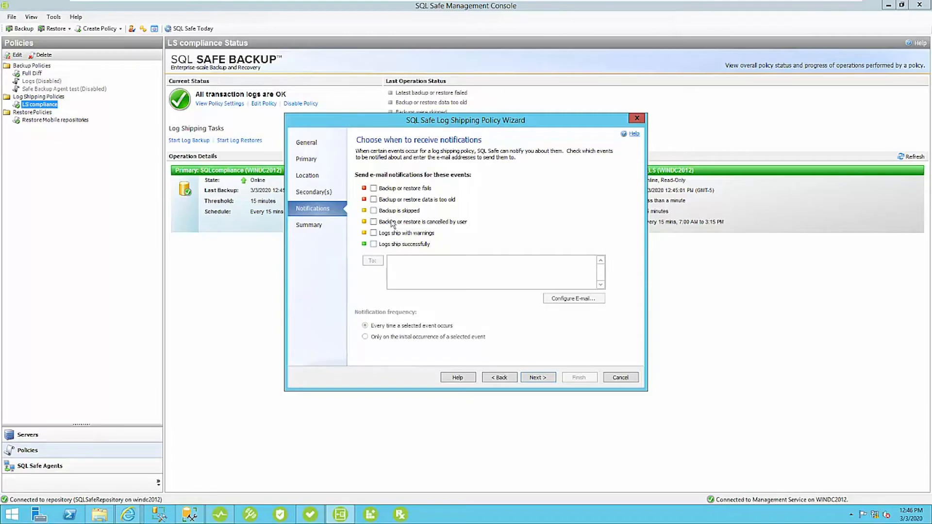
- Reach the LS compliance Summary page, then cancel the wizard without saving
left_click(537, 378)
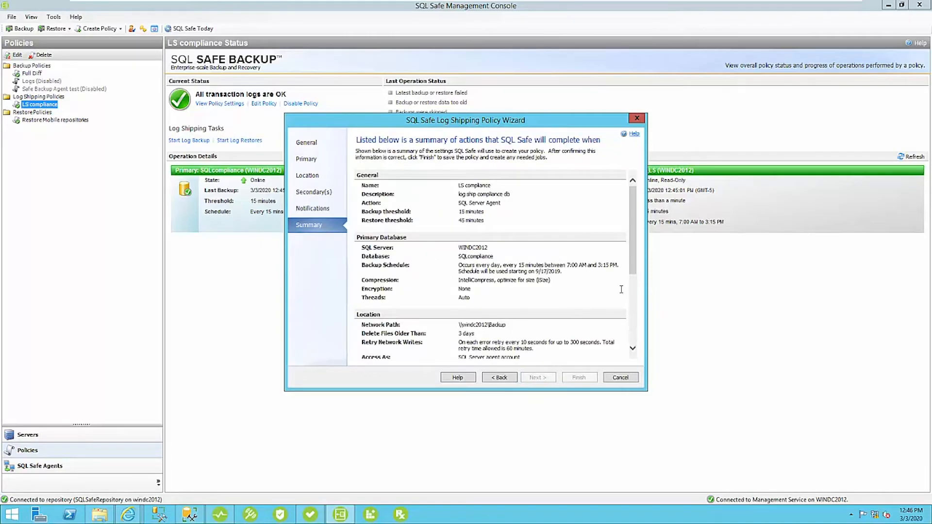
scroll(562, 291, "down", 5)
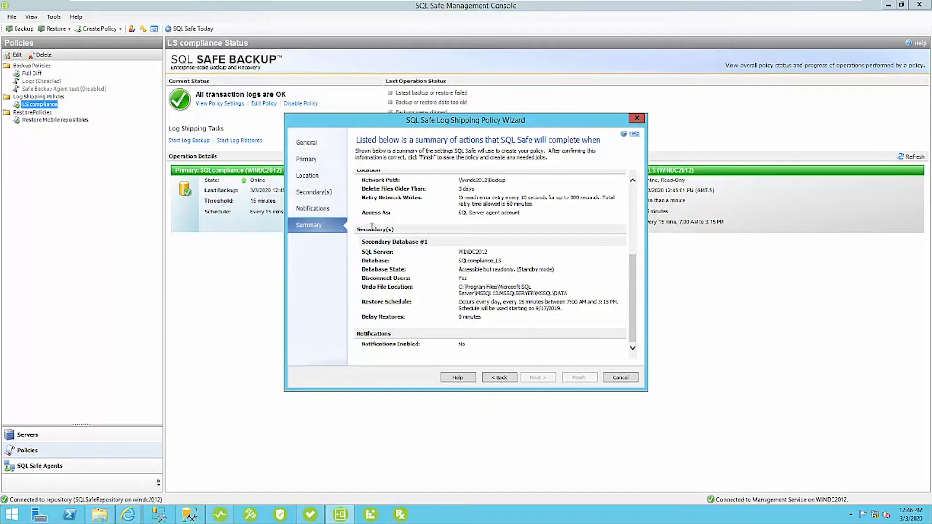
left_click(619, 377)
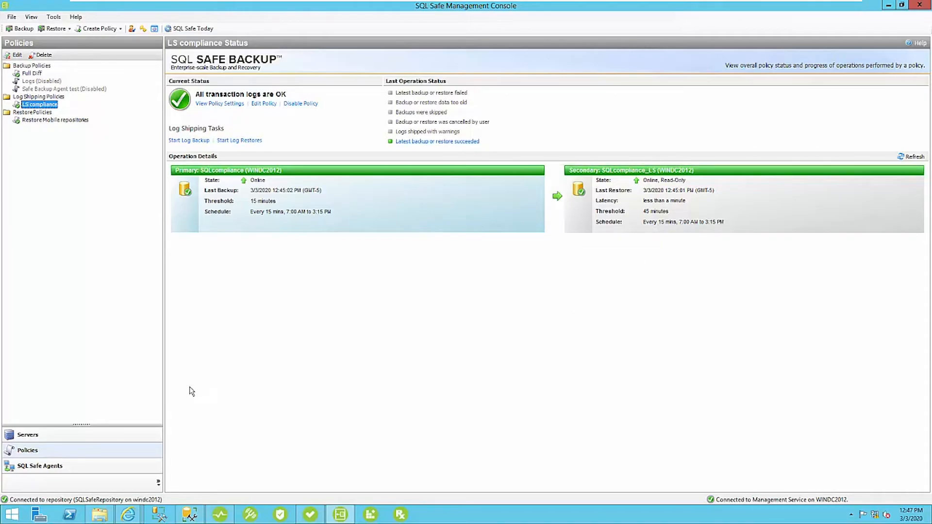
- Check Full Diff and Restore Mobile repositories status, then switch to the SQL Safe Today servers overview
left_click(32, 72)
left_click(41, 120)
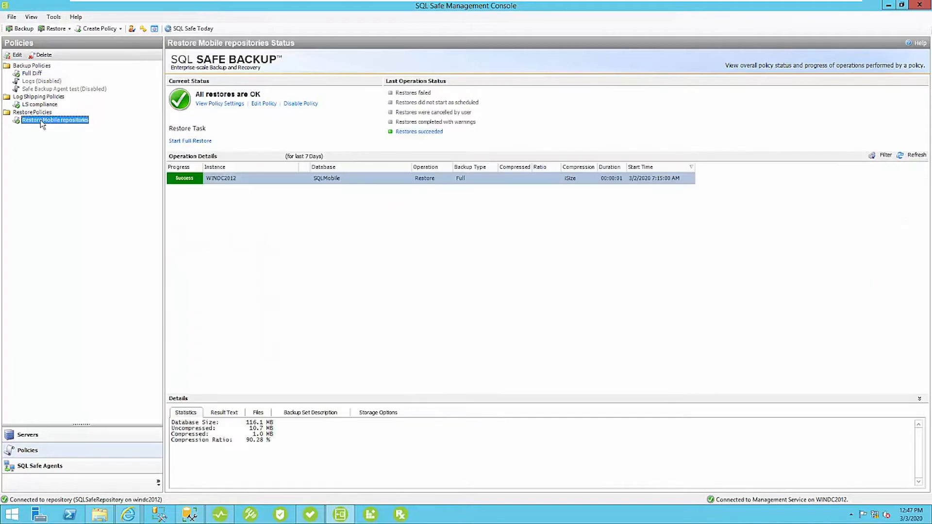
left_click(27, 434)
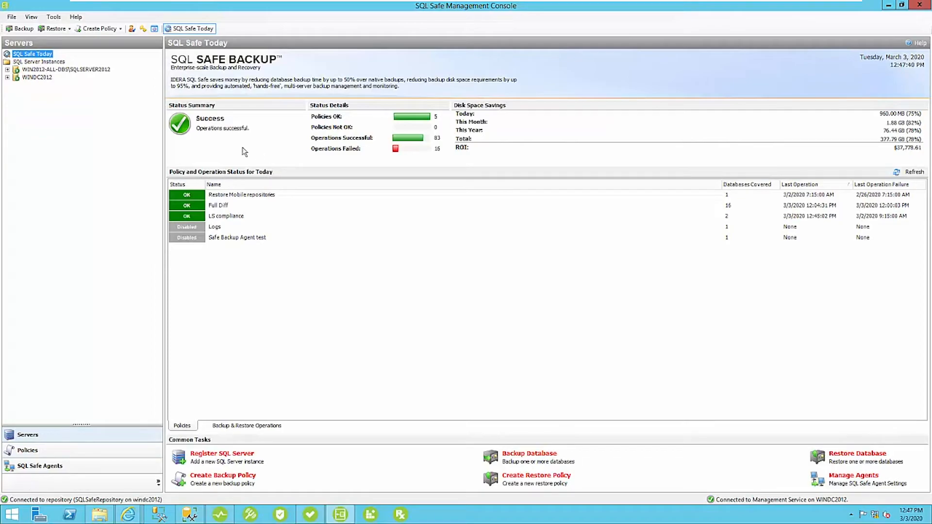
- Expand WINDC2012 and show SQLcompliance's operation history, selecting the 11:00:02 AM log backup
left_click(66, 69)
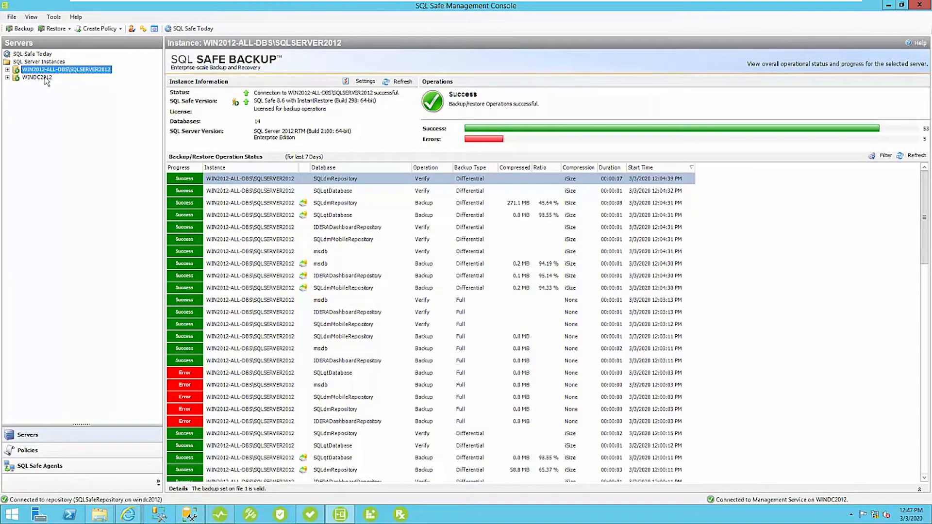
left_click(36, 77)
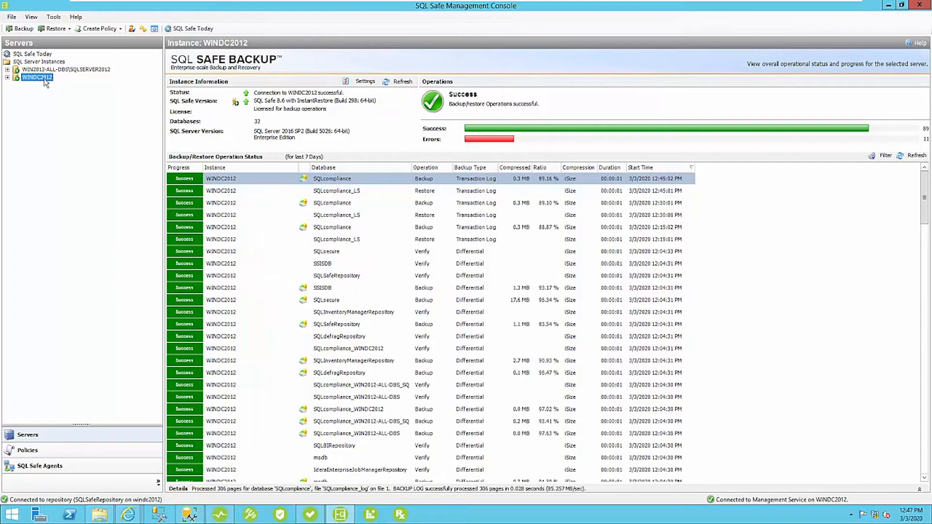
double_click(45, 82)
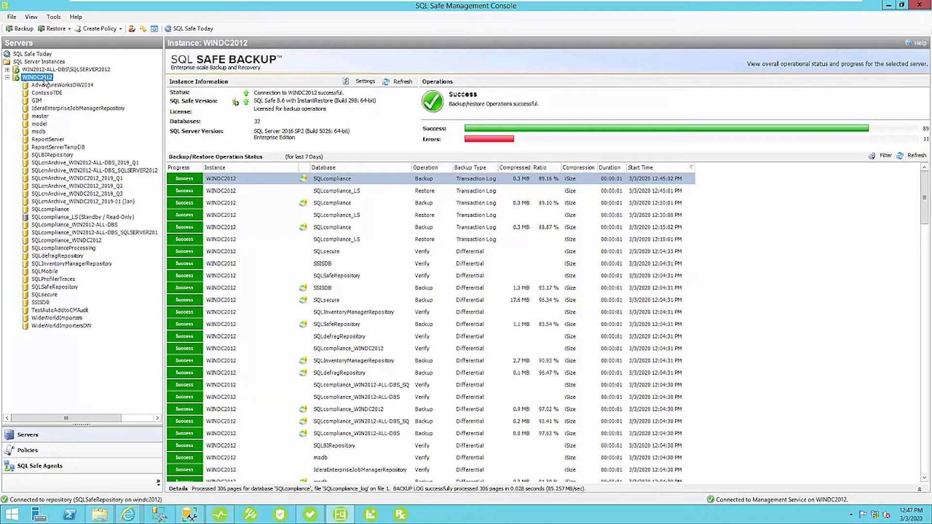
left_click(50, 210)
left_click(503, 263)
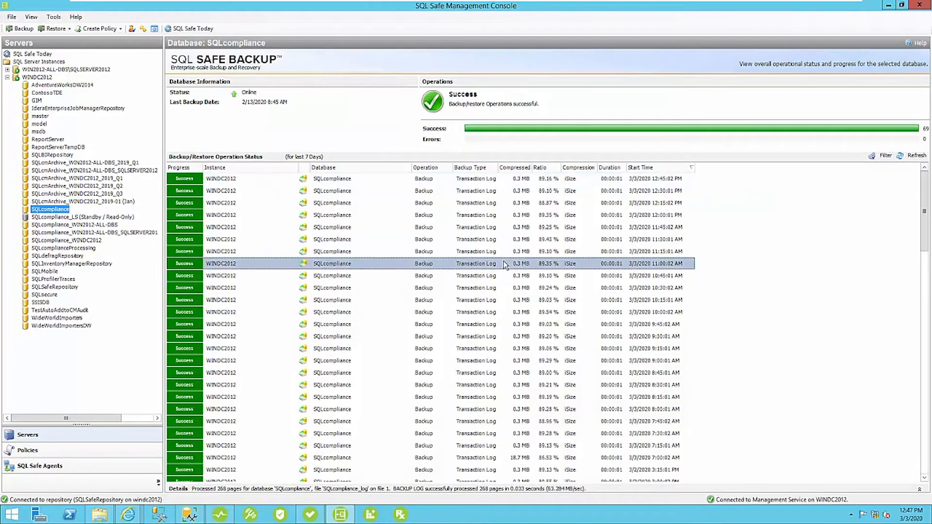
scroll(503, 261, "down", 5)
scroll(503, 261, "down", 5)
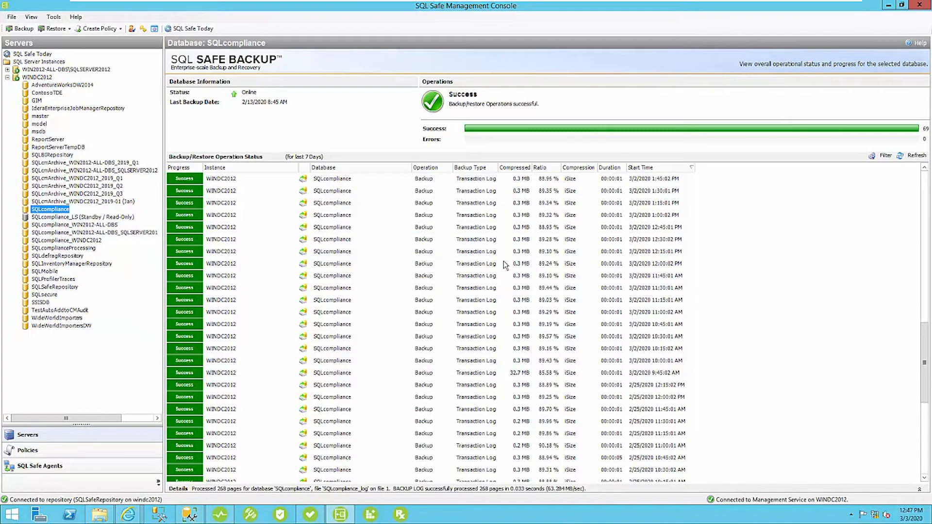
scroll(504, 261, "up", 10)
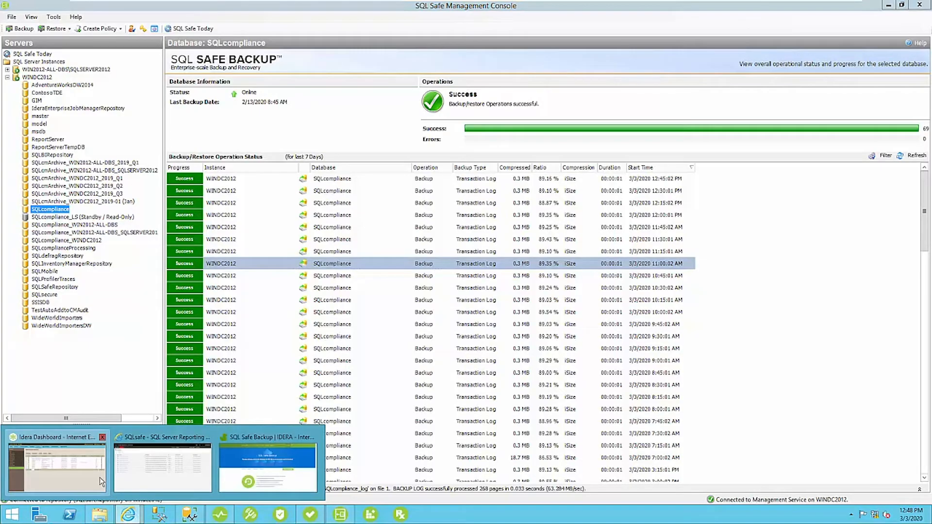
- Switch to the Idera Dashboard browser and review the applications list and Instance Name filter
left_click(57, 466)
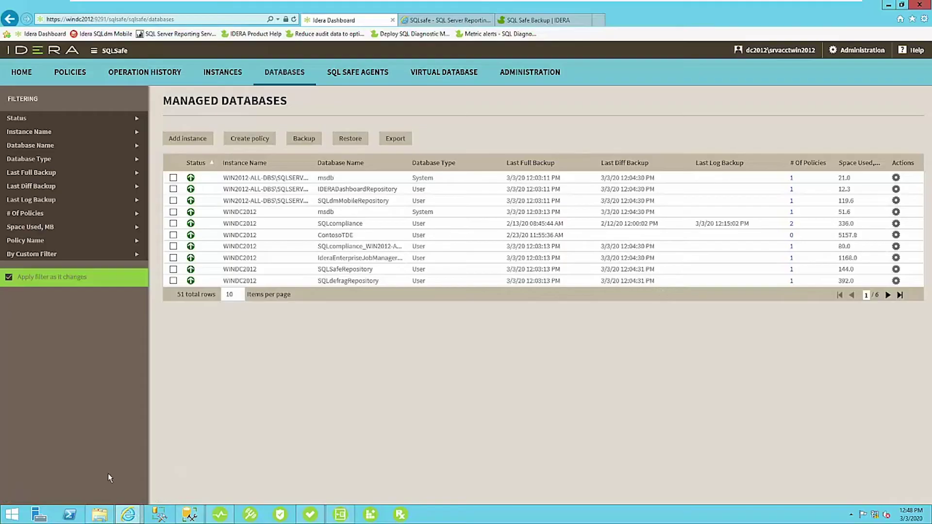
left_click(117, 51)
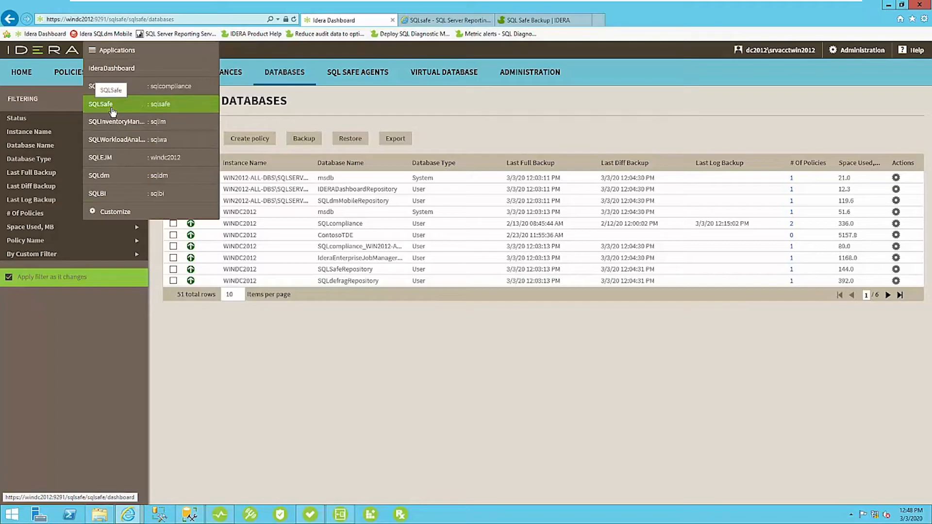
left_click(360, 112)
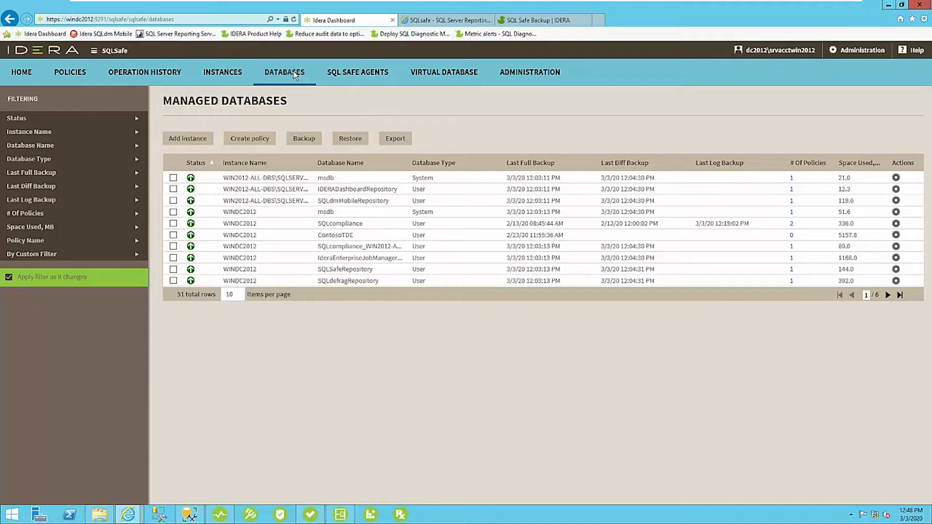
left_click(137, 131)
left_click(139, 134)
- Point out SQLcompliance's last differential backup and review the database Export format choices
double_click(620, 224)
left_click(395, 139)
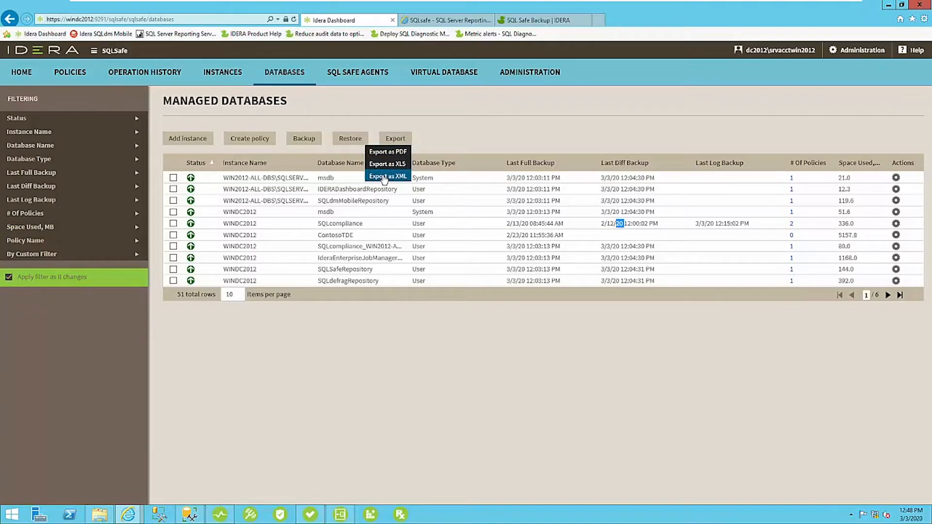
left_click(437, 150)
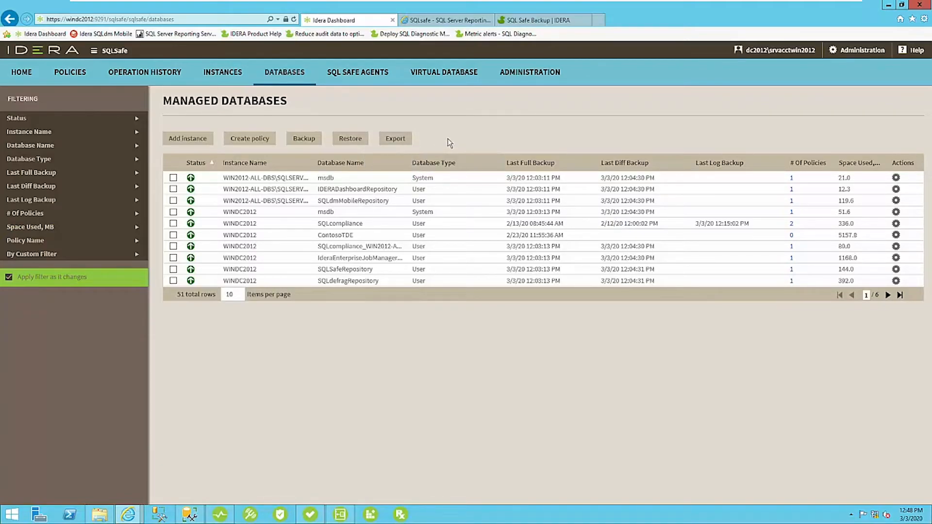
- Show the Operation History page and review its Export format choices without exporting
left_click(155, 75)
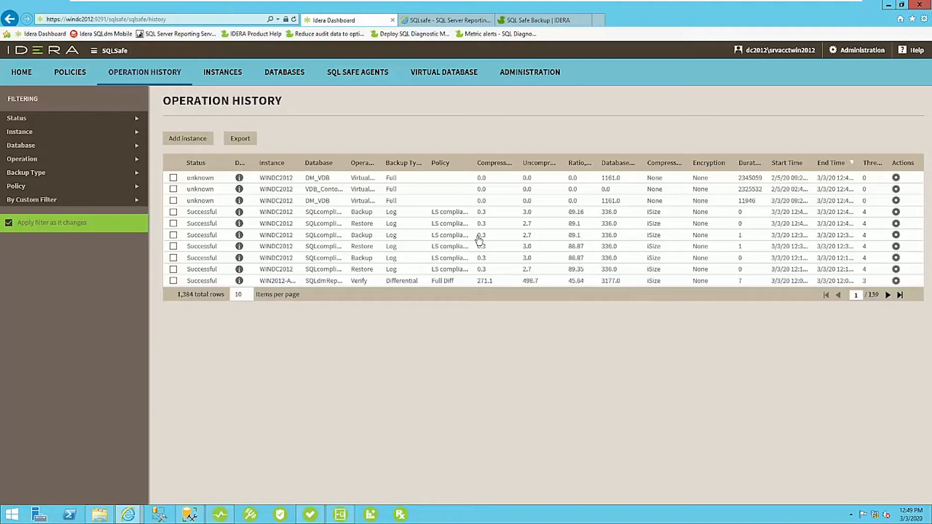
left_click(240, 139)
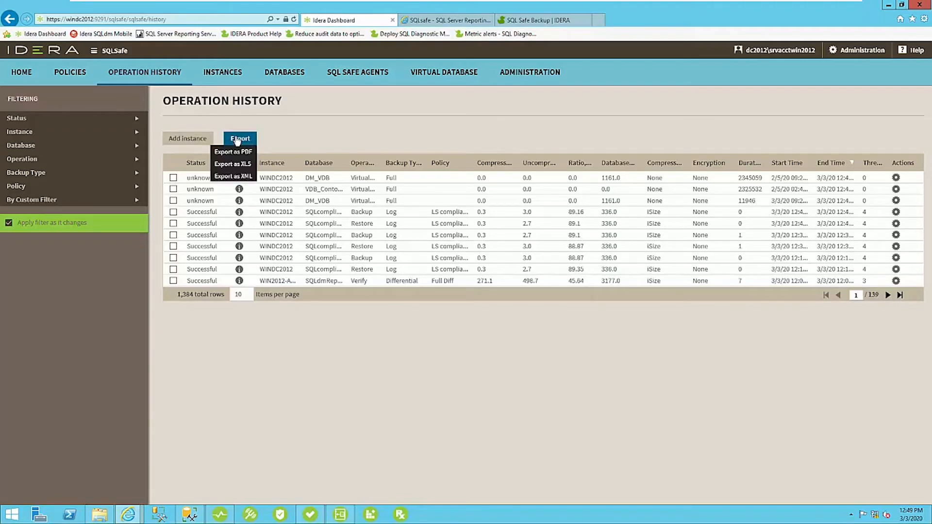
left_click(239, 138)
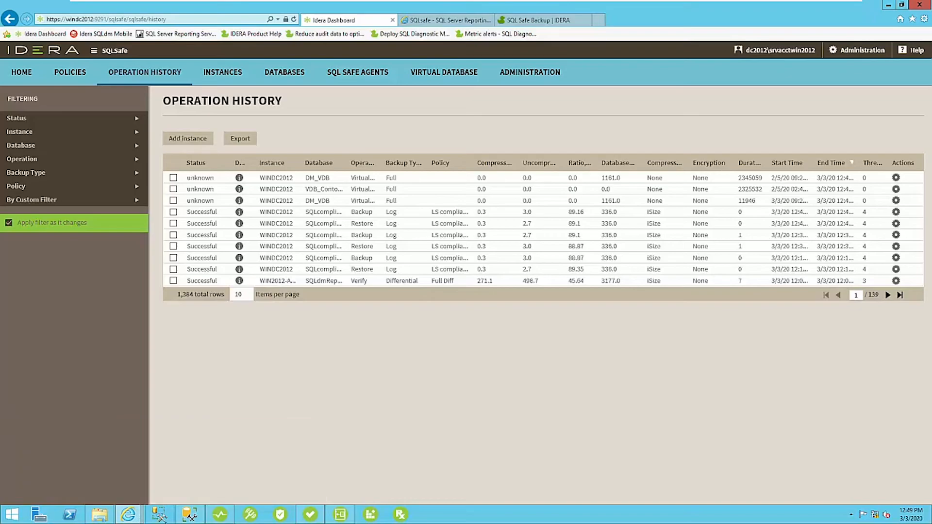
- Inspect ReportingServicesInstaller.exe and its context menu in the SQLSafe Reports folder, then return to the browser
left_click(99, 514)
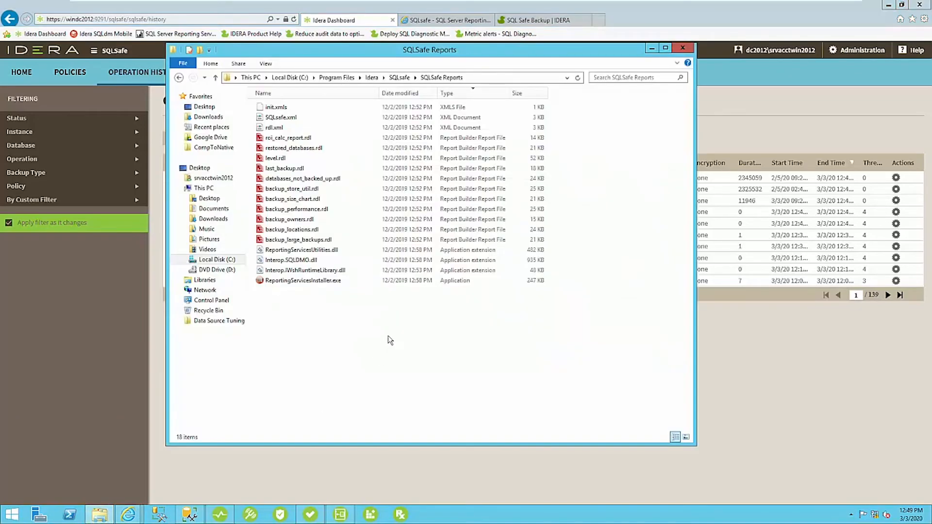
left_click(481, 79)
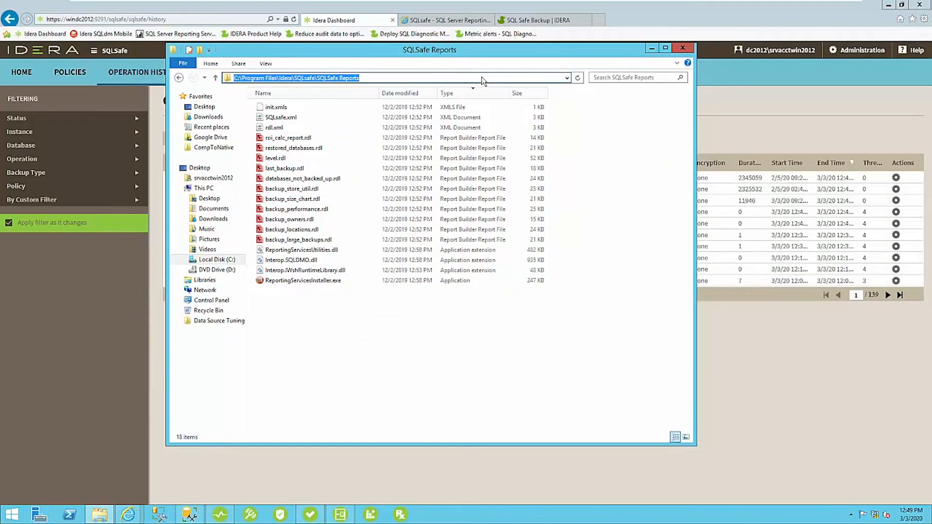
left_click(316, 281)
right_click(317, 282)
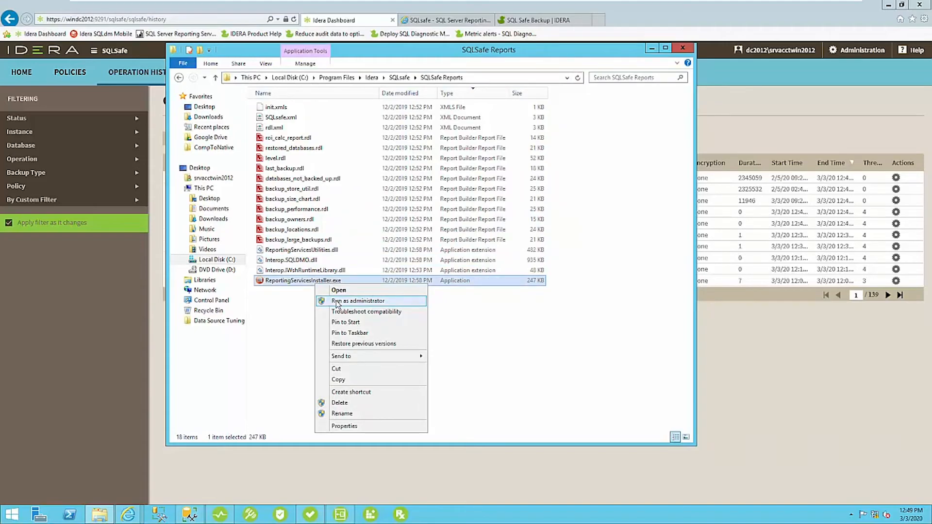
left_click(290, 321)
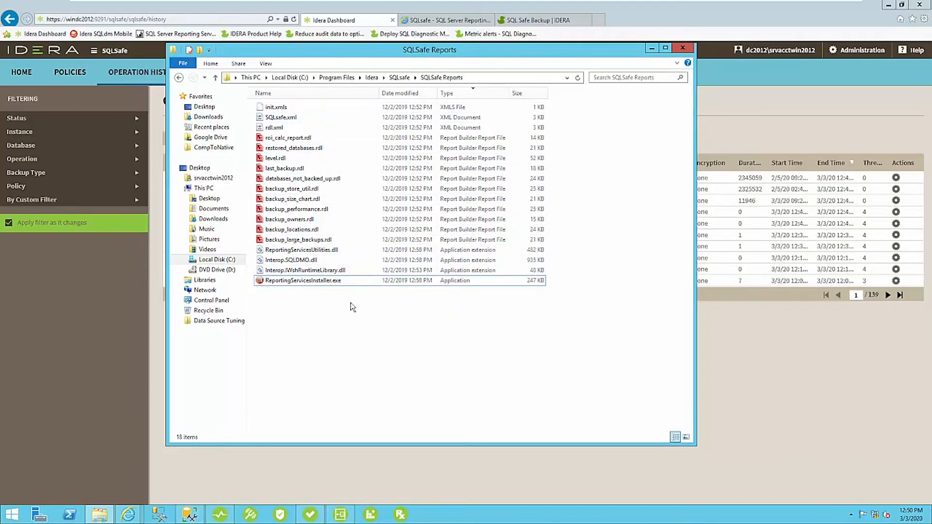
left_click(303, 461)
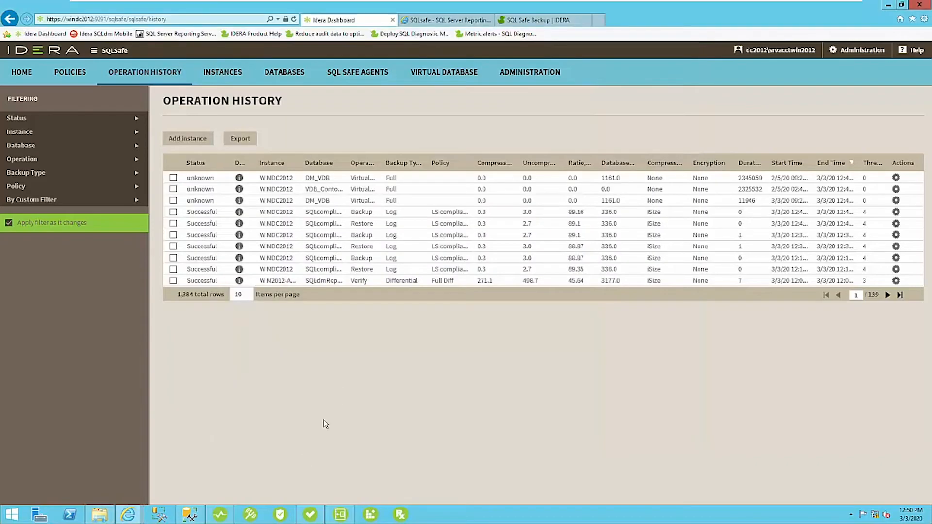
- Open the 'SQLsafe - Last Backup' report in Reporting Services, keeping Backup Types set to All
left_click(438, 20)
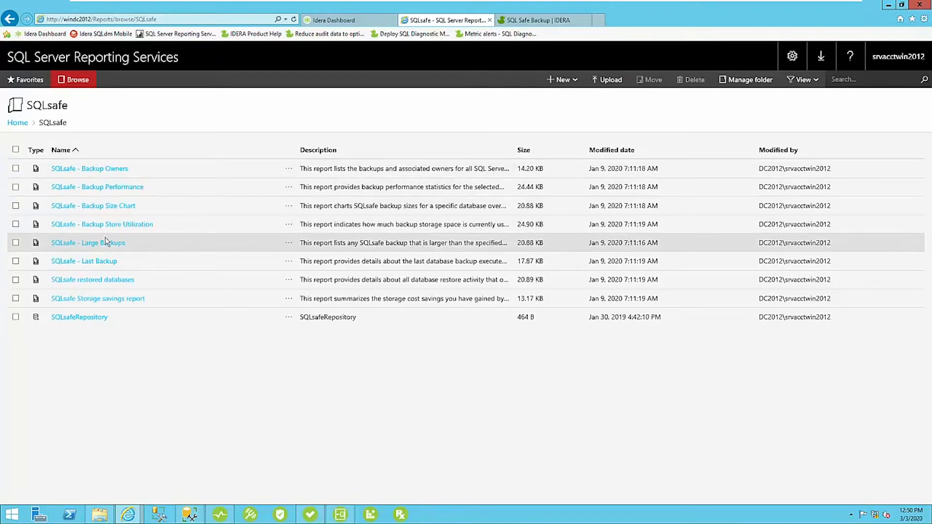
left_click(84, 261)
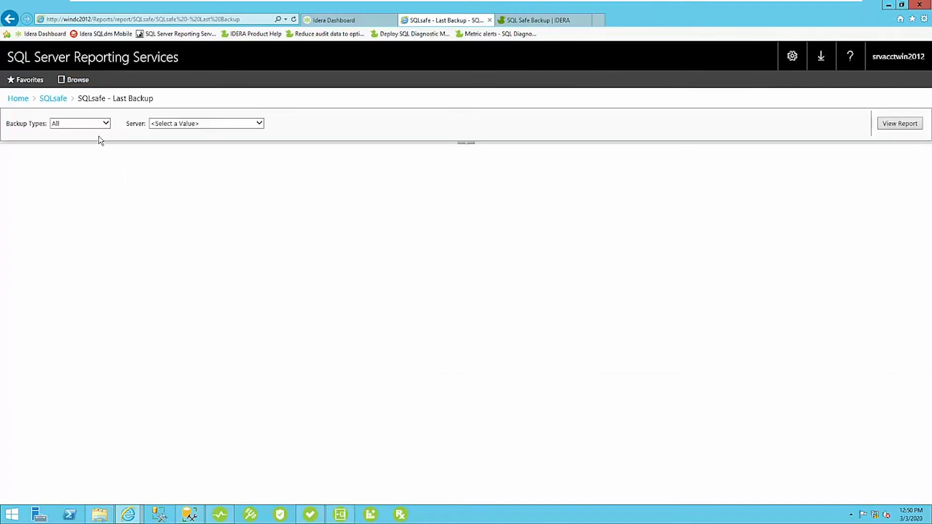
left_click(103, 124)
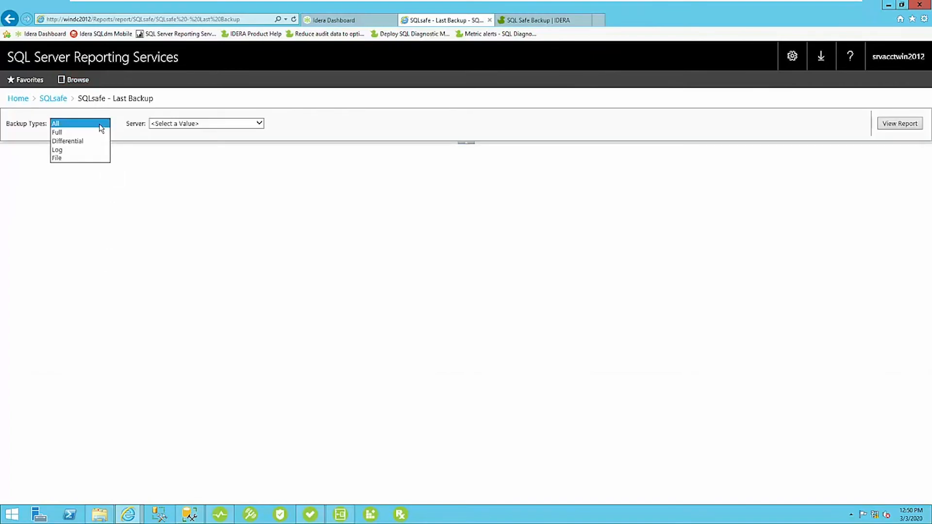
left_click(101, 125)
- Run the Last Backup report for all servers, then go back to the SQLsafe report folder
left_click(159, 124)
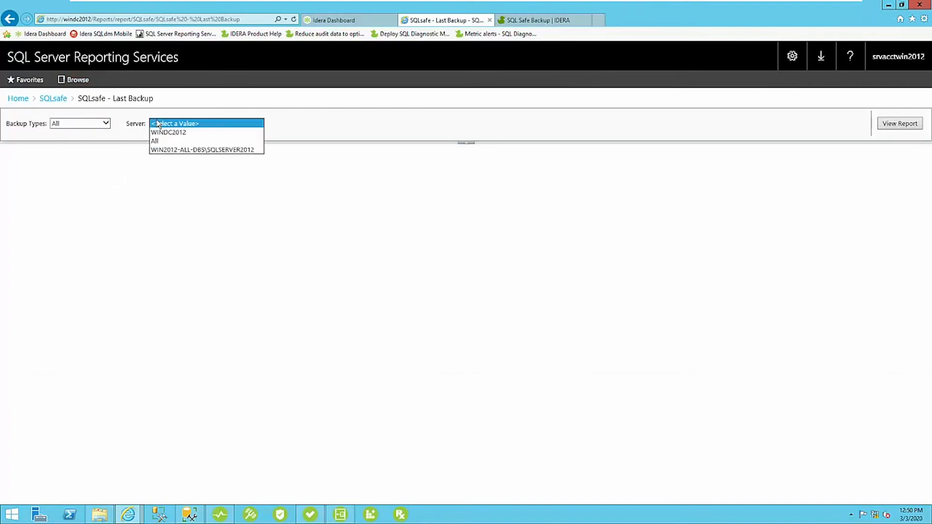
left_click(155, 141)
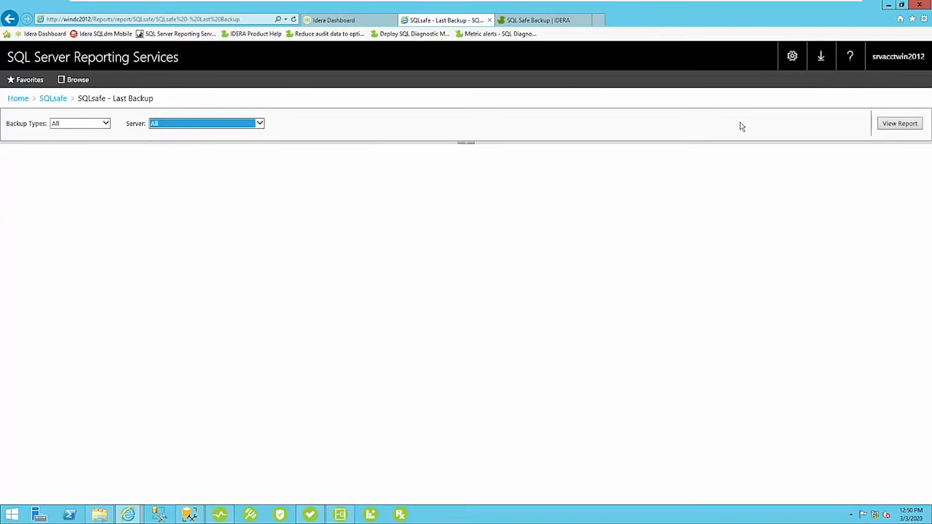
left_click(900, 123)
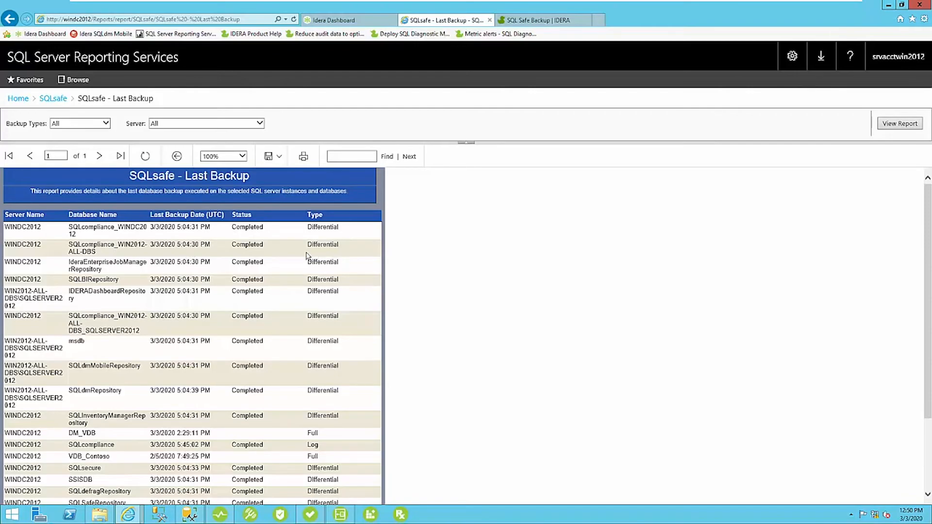
scroll(275, 271, "down", 1)
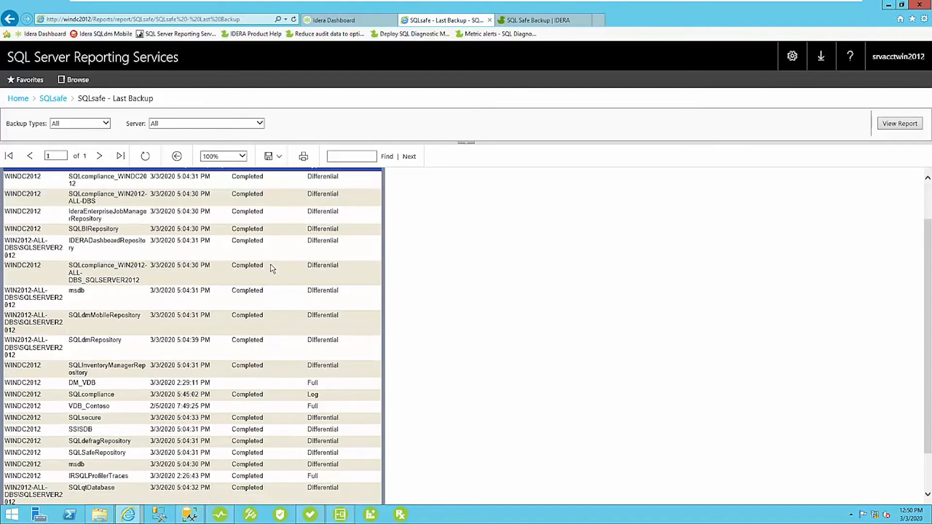
scroll(271, 264, "down", 1)
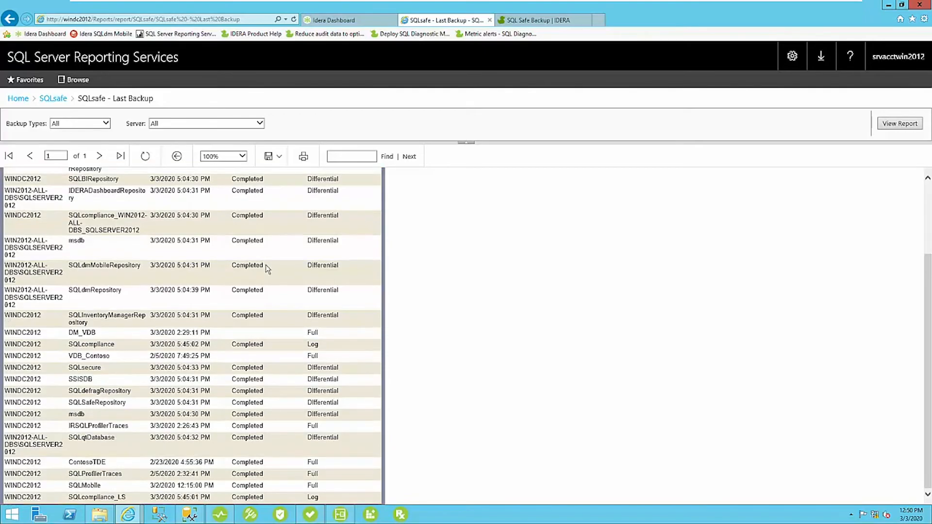
scroll(266, 270, "up", 2)
left_click(53, 98)
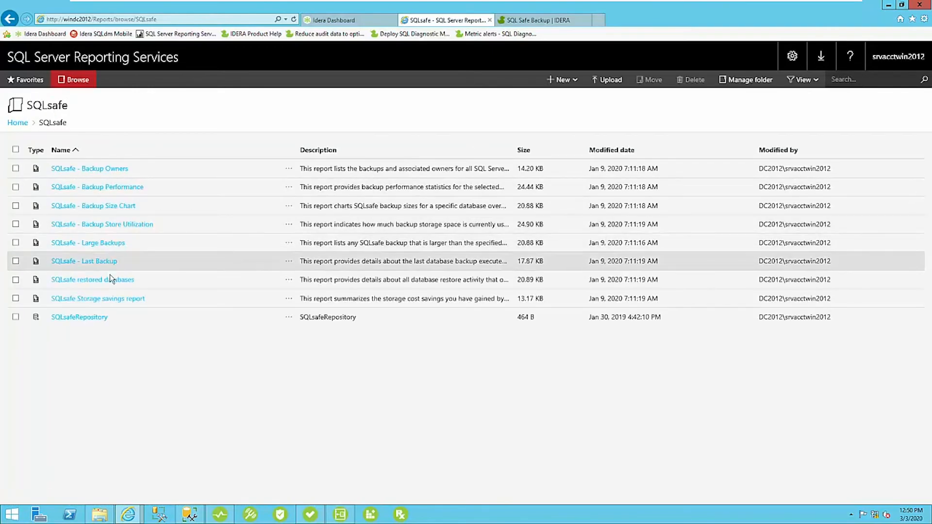
- Run the 'SQLsafe restored databases' report ordered by Start Date
left_click(93, 279)
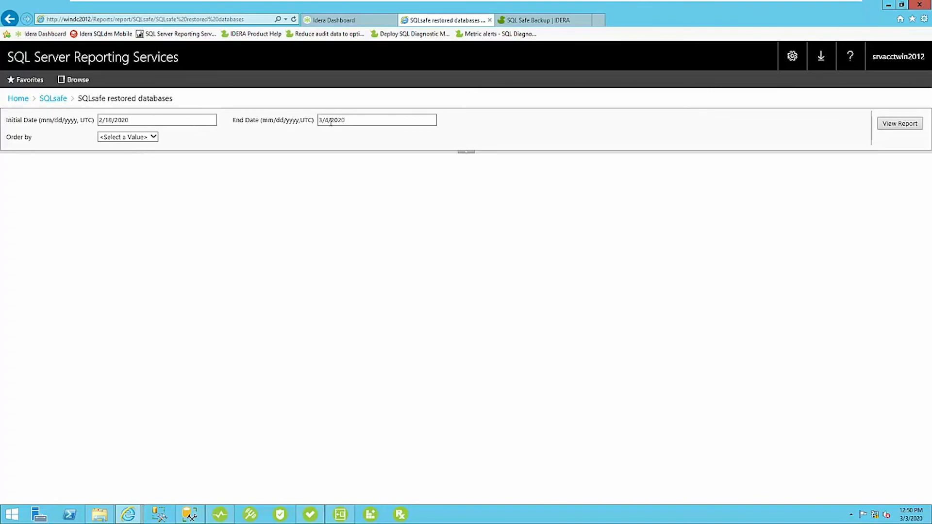
left_click(152, 137)
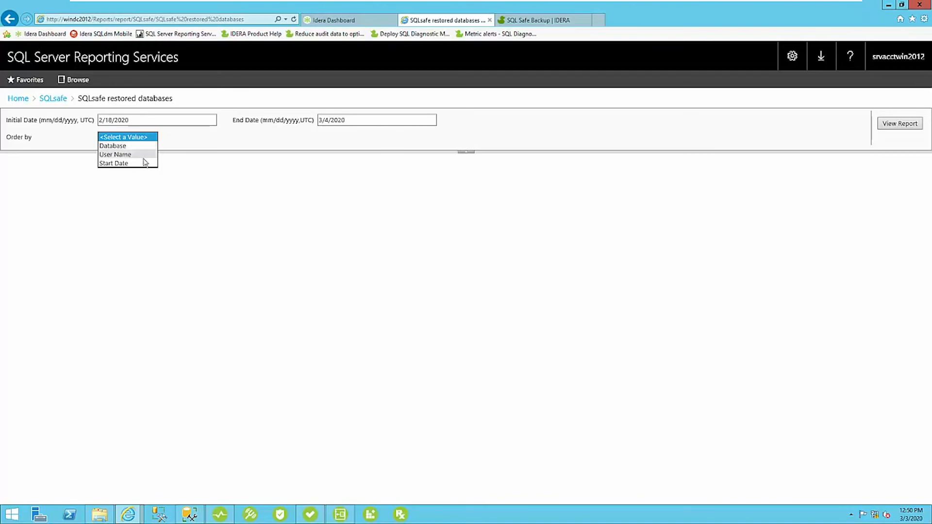
left_click(114, 164)
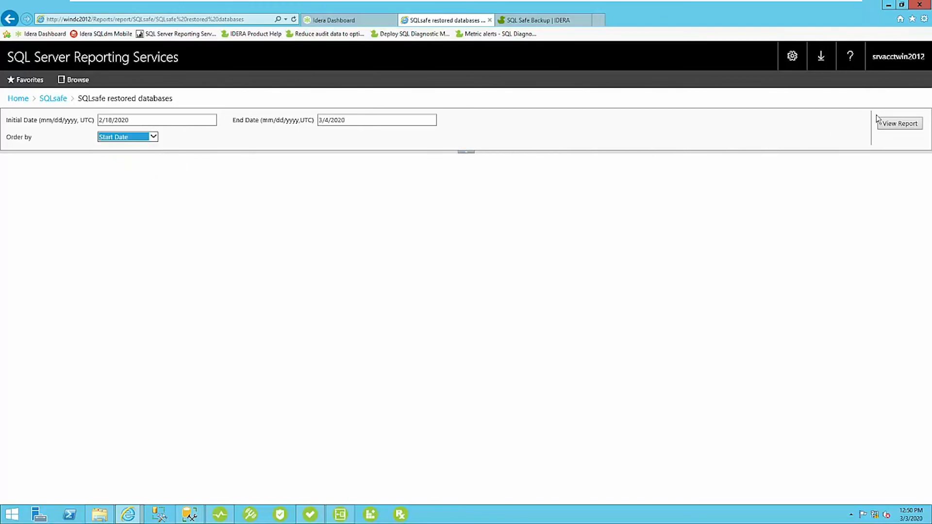
left_click(892, 124)
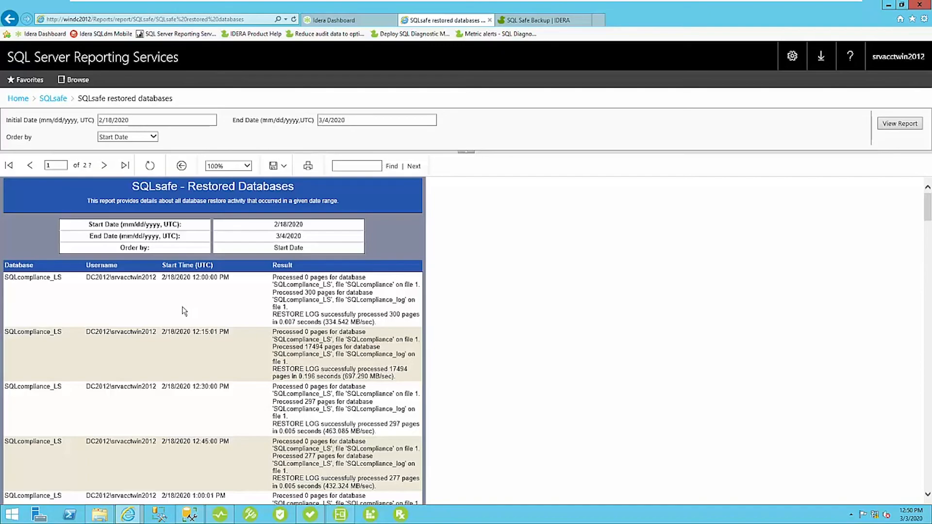
scroll(183, 311, "down", 1)
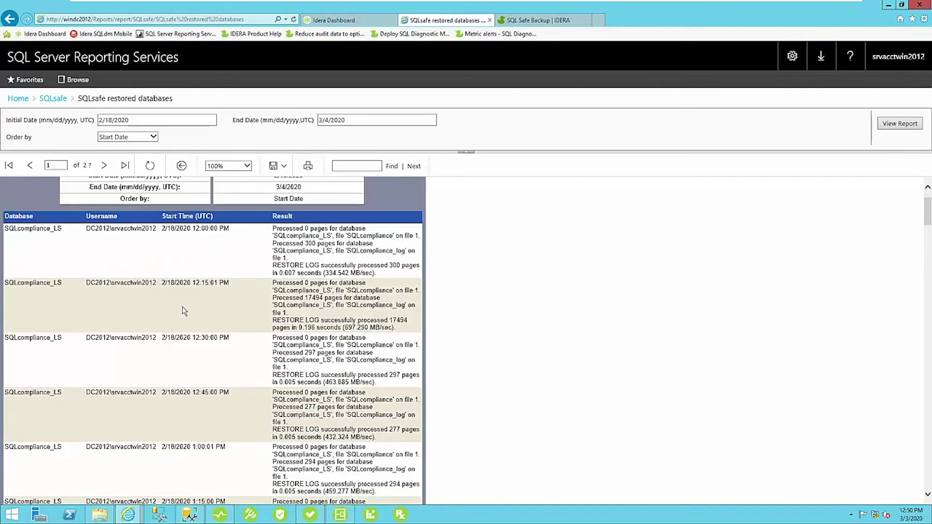
- Page through the SQLcompliance_LS restore results and review the export formats without exporting
double_click(62, 284)
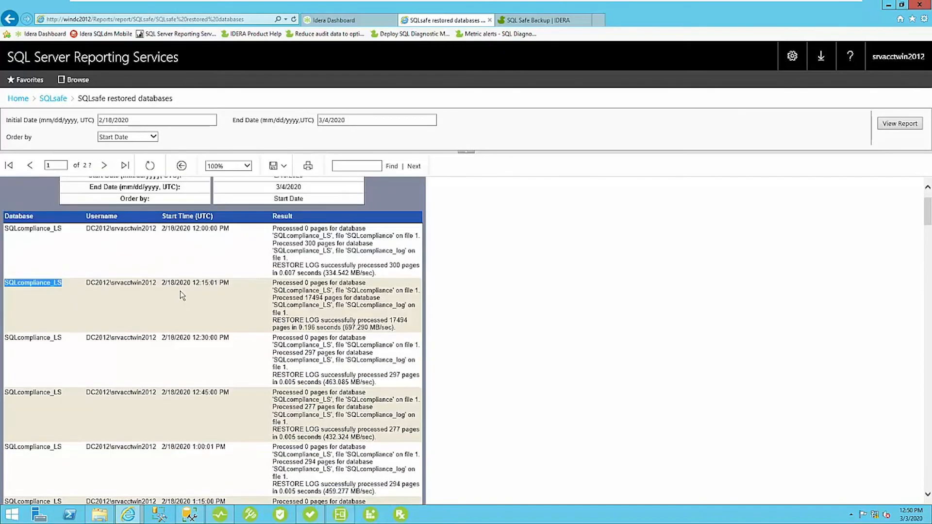
scroll(179, 291, "down", 3)
scroll(178, 291, "down", 4)
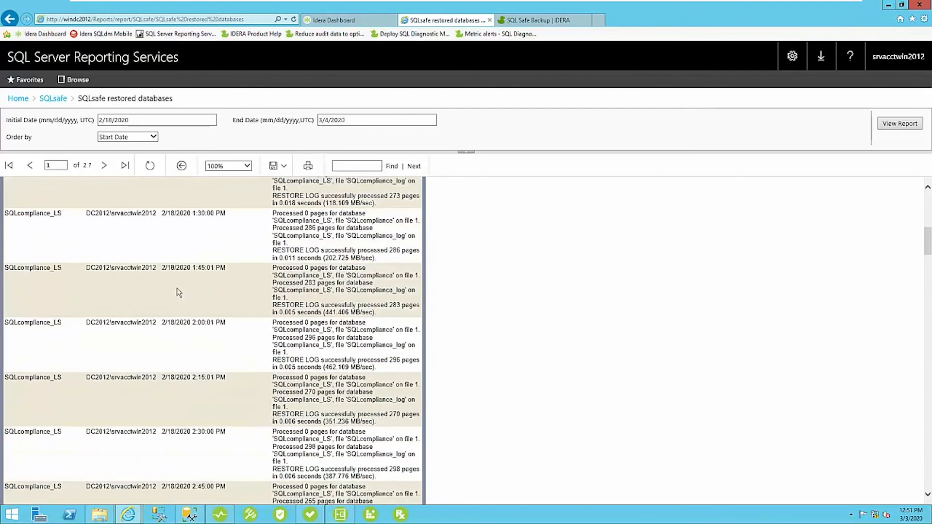
scroll(175, 291, "down", 4)
scroll(175, 292, "down", 3)
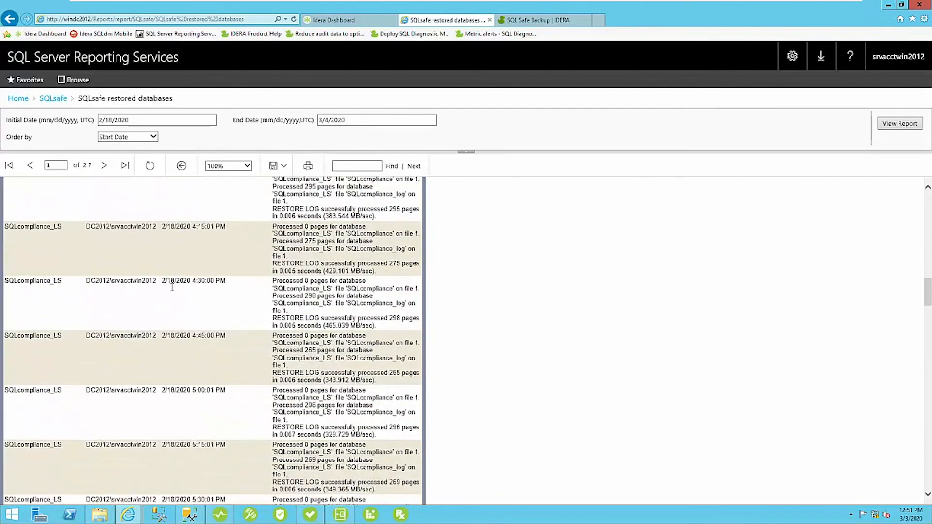
left_click(123, 166)
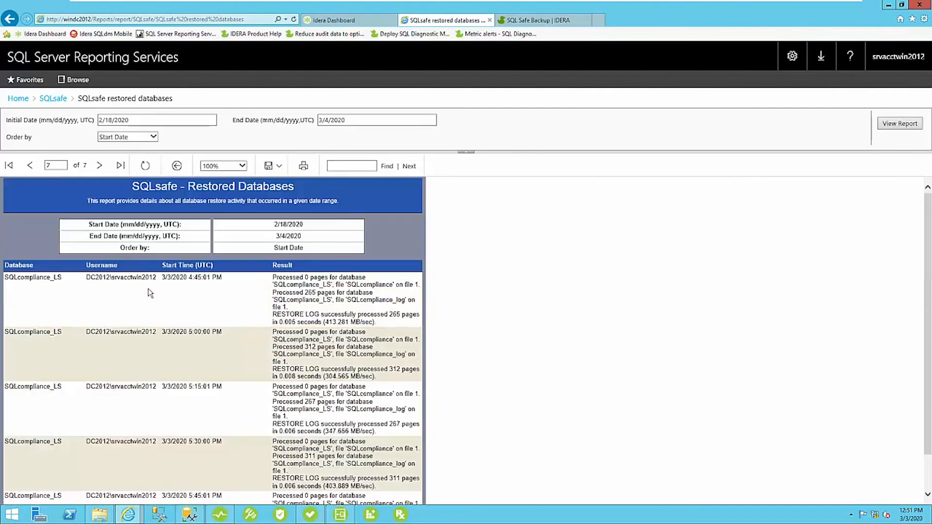
scroll(159, 328, "down", 2)
scroll(159, 328, "up", 2)
left_click(30, 166)
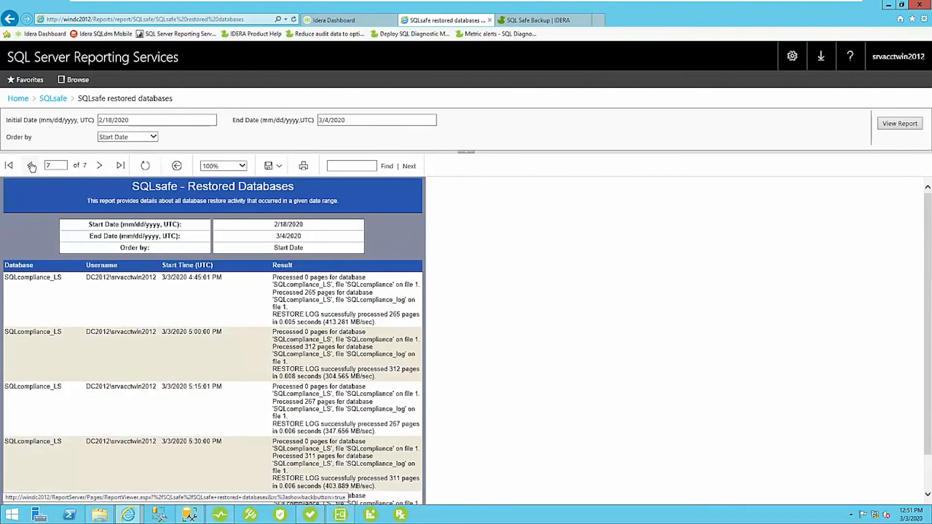
left_click(278, 166)
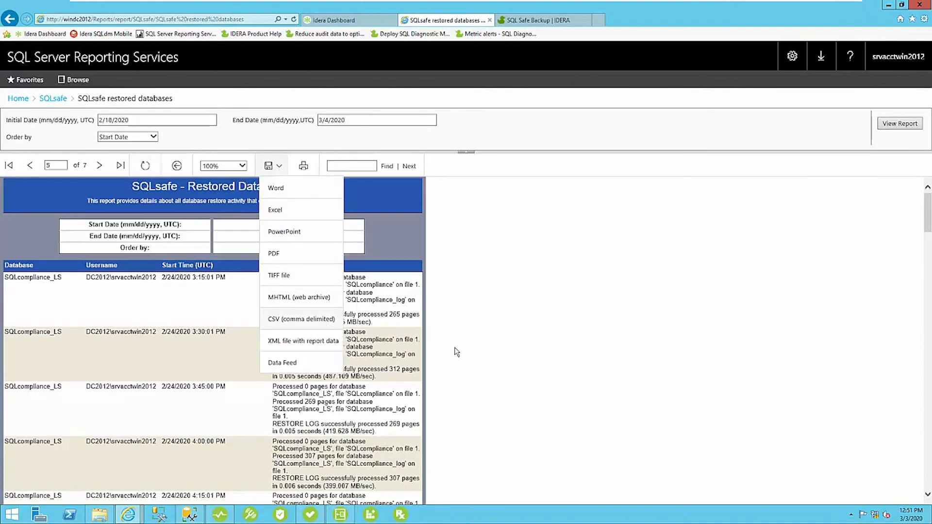
left_click(509, 357)
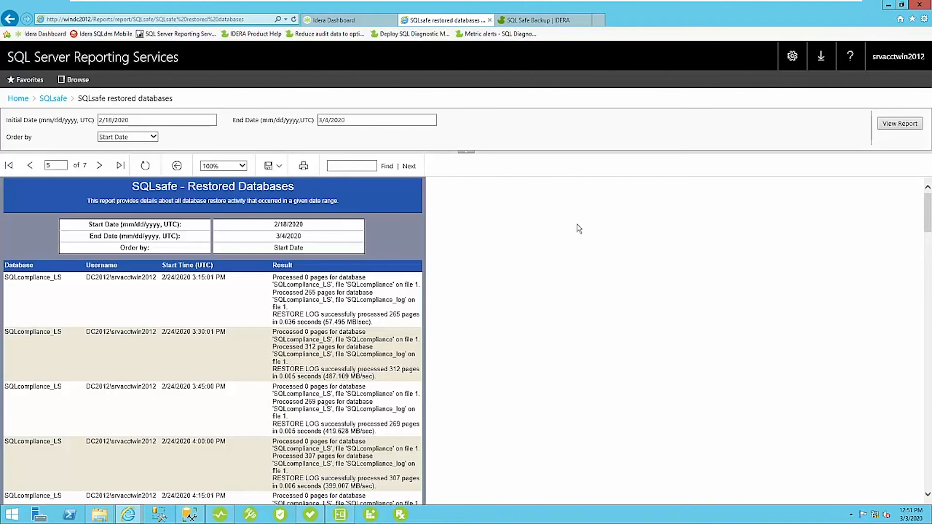
- Switch to the 'SQL Safe Backup | IDERA' browser tab showing the product page
left_click(539, 20)
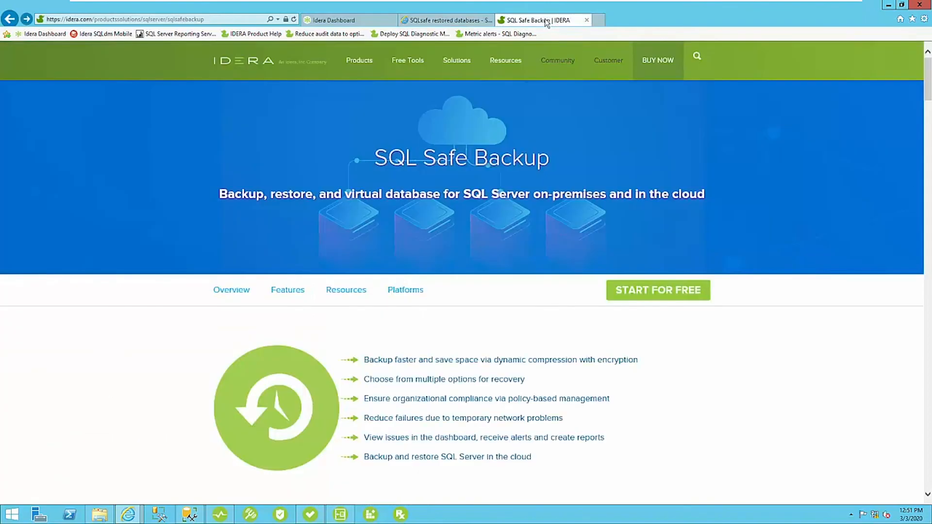